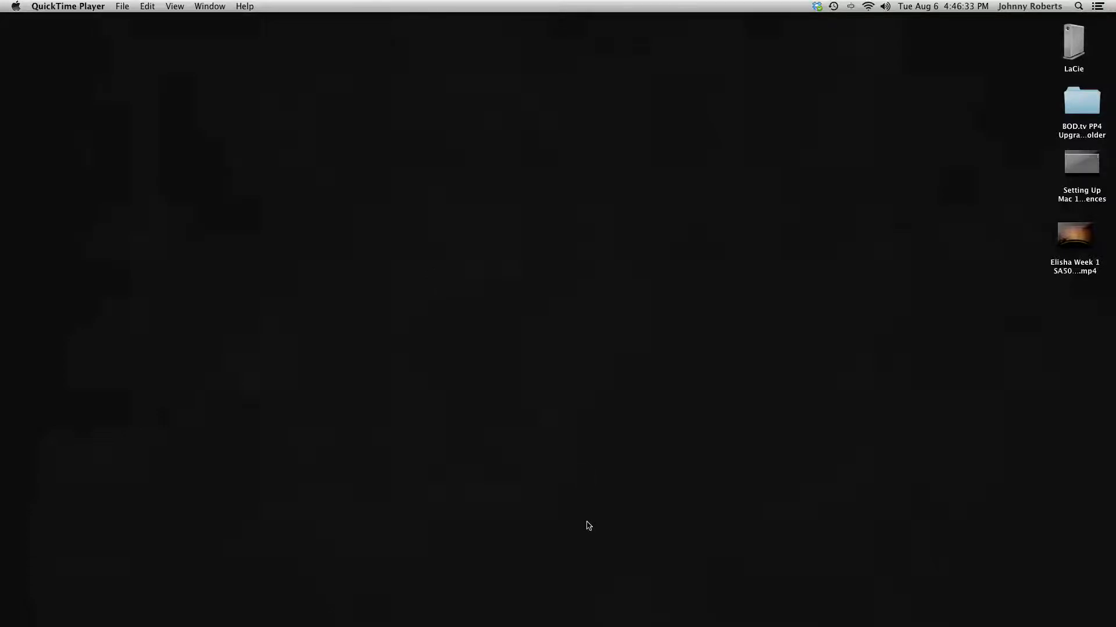
# Switch to ProPresenter and start a new PCO playlist.
pyautogui.moveTo(598, 610)
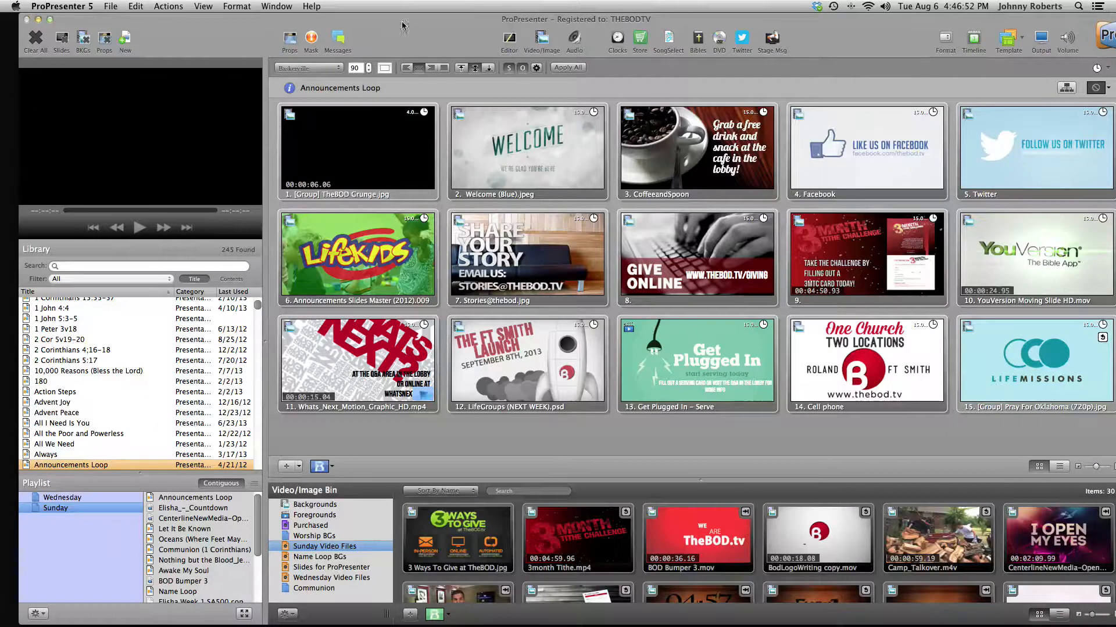
pyautogui.moveTo(382, 42); pyautogui.dragTo(405, 17)
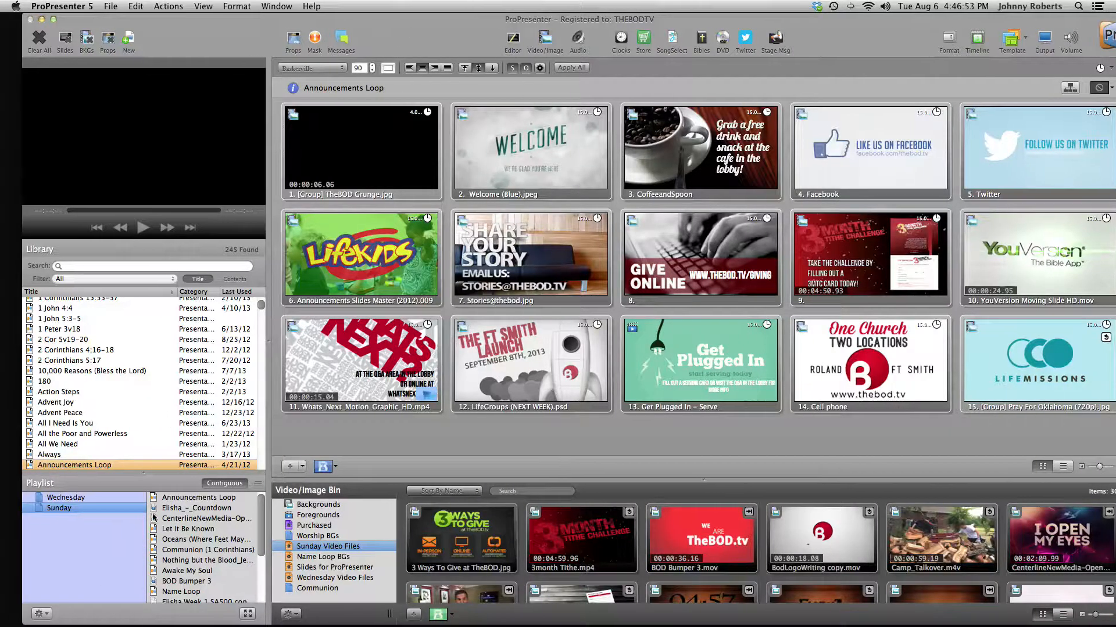
pyautogui.click(41, 615)
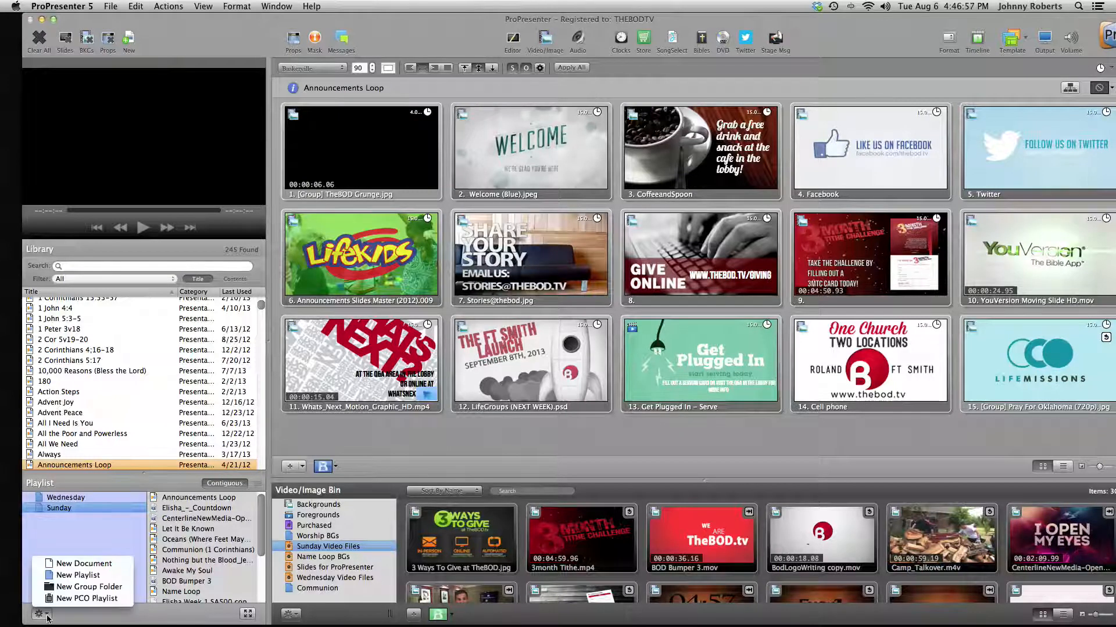
pyautogui.click(80, 599)
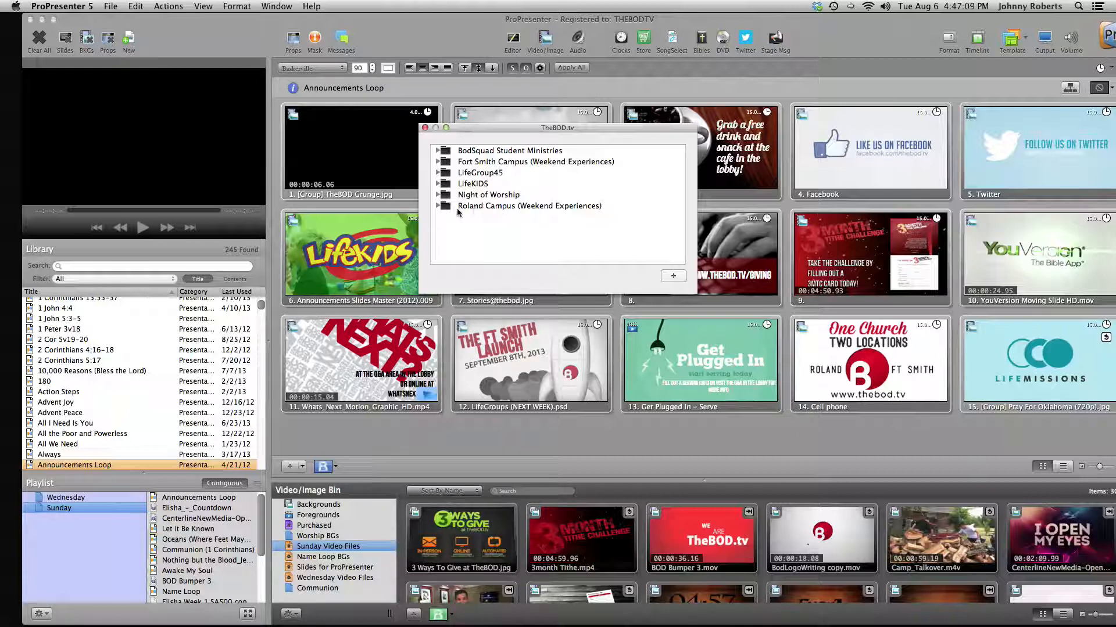
# Add the "Elisha – August 11, 2013" plan from the Roland Campus (Weekend Experiences) folder as a playlist.
pyautogui.click(439, 163)
pyautogui.click(439, 163)
pyautogui.click(438, 207)
pyautogui.scroll(-15, 493, 239)
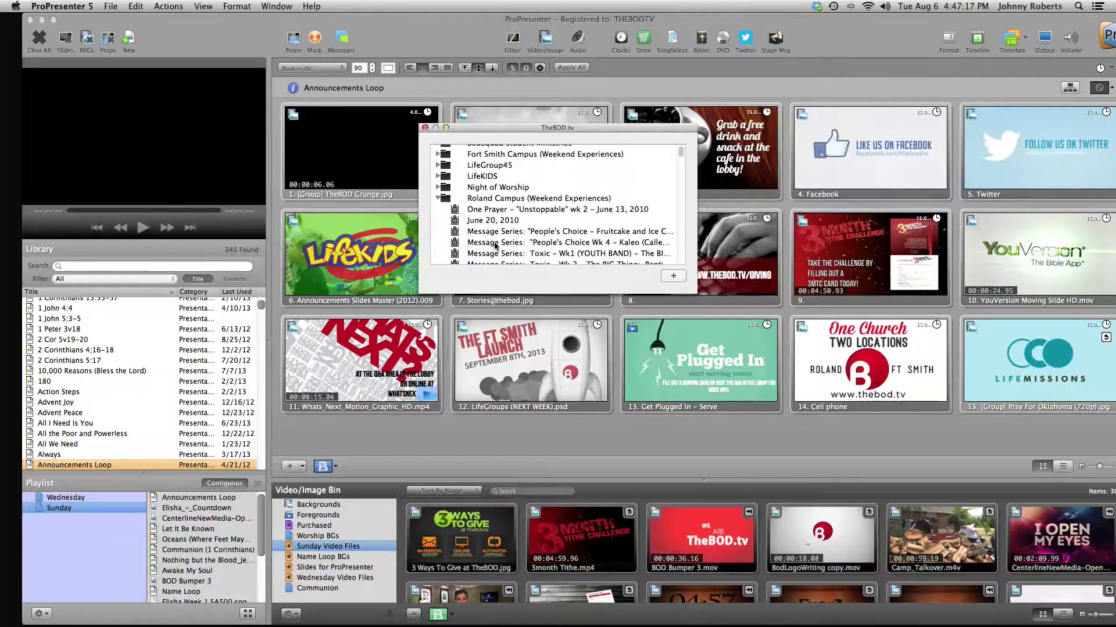
pyautogui.scroll(-15, 511, 256)
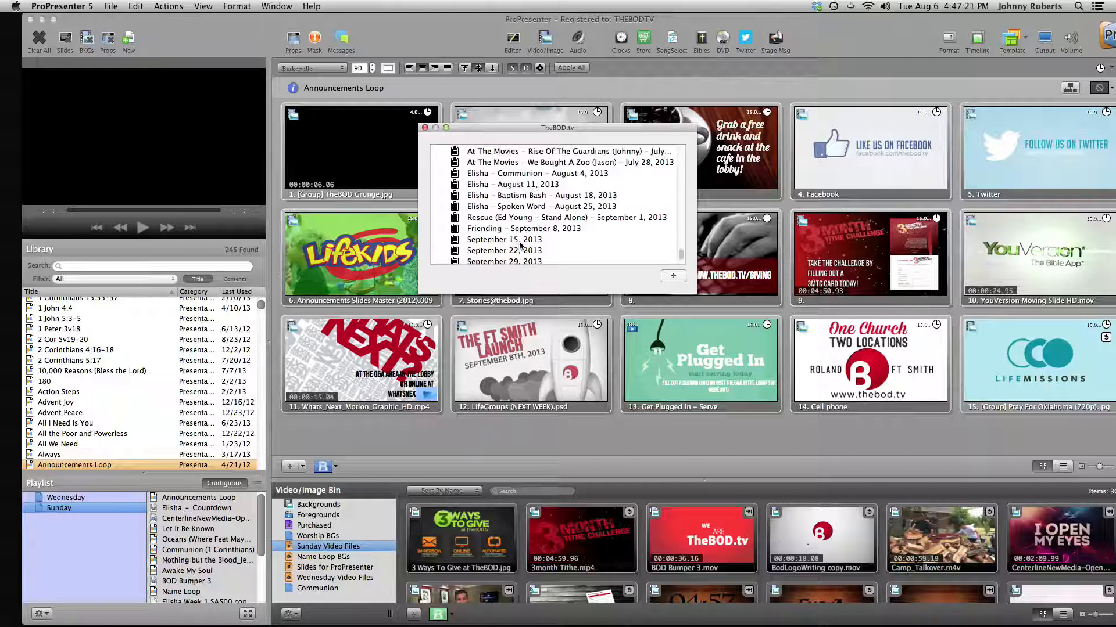
pyautogui.scroll(1, 498, 234)
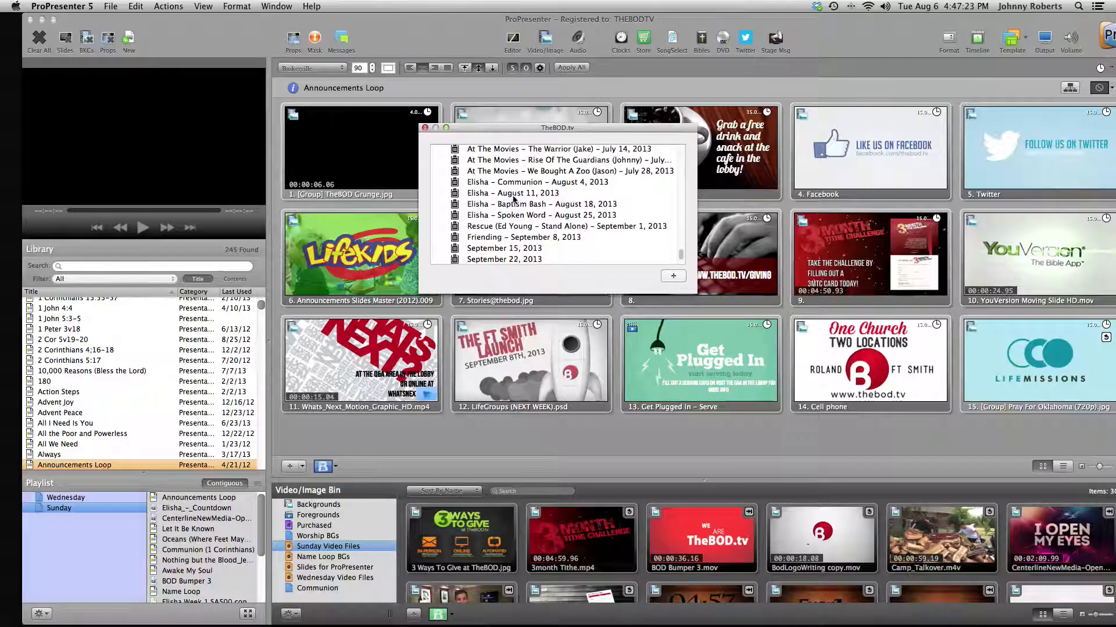
pyautogui.click(514, 196)
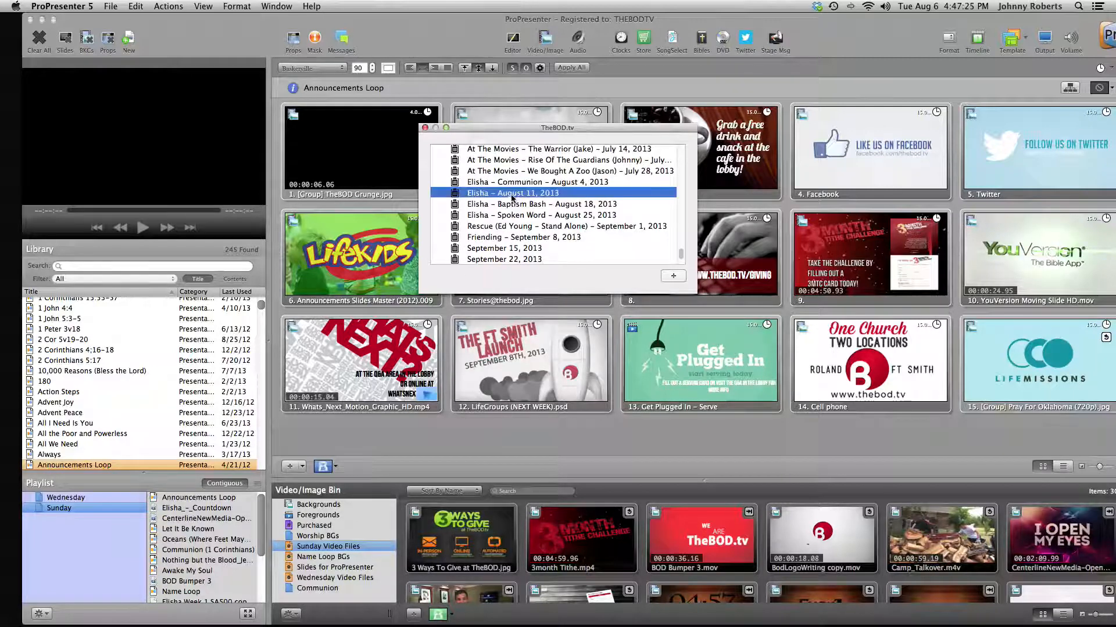
pyautogui.click(672, 278)
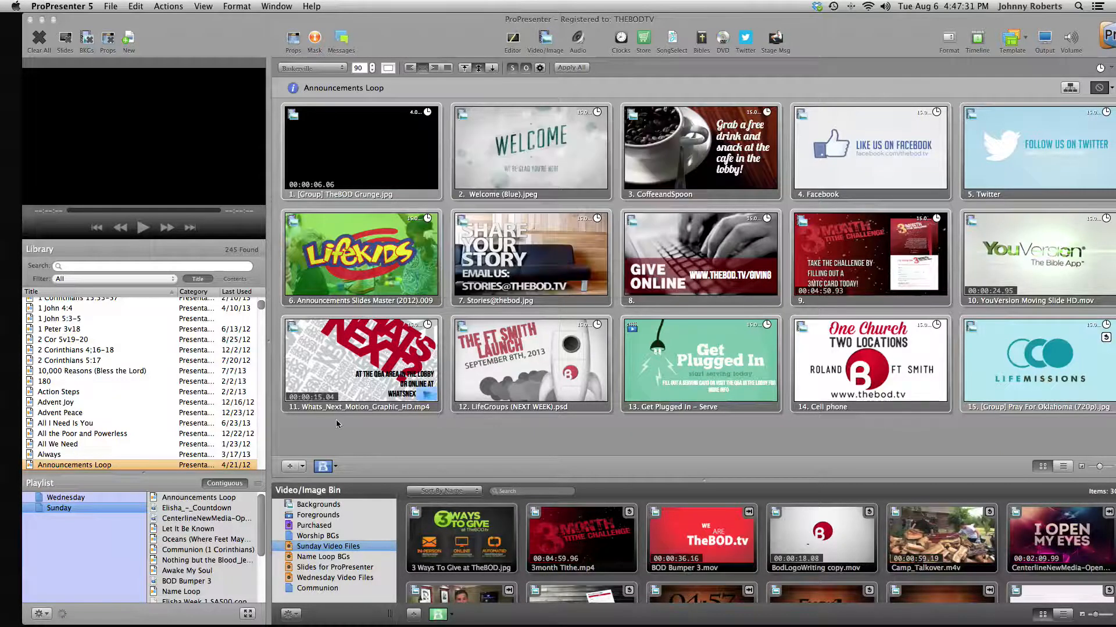
pyautogui.moveTo(2, 575); pyautogui.dragTo(53, 566)
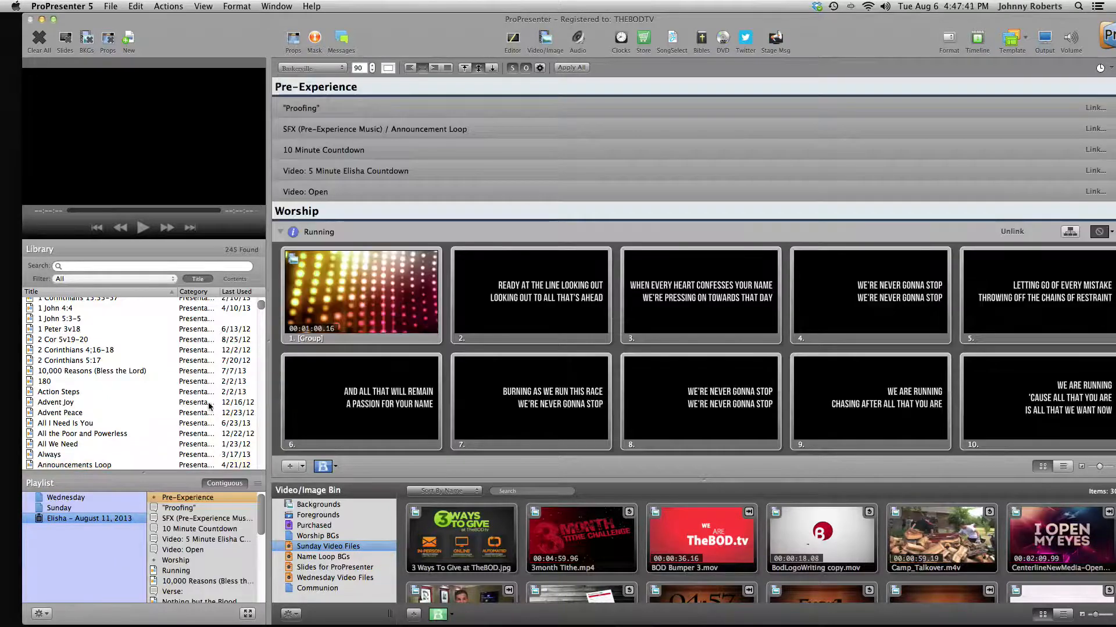
# Open the link drop area of the SFX (Pre-Experience Music) / Announcement Loop item and search the library for "Announce".
pyautogui.moveTo(843, 20); pyautogui.dragTo(850, 48)
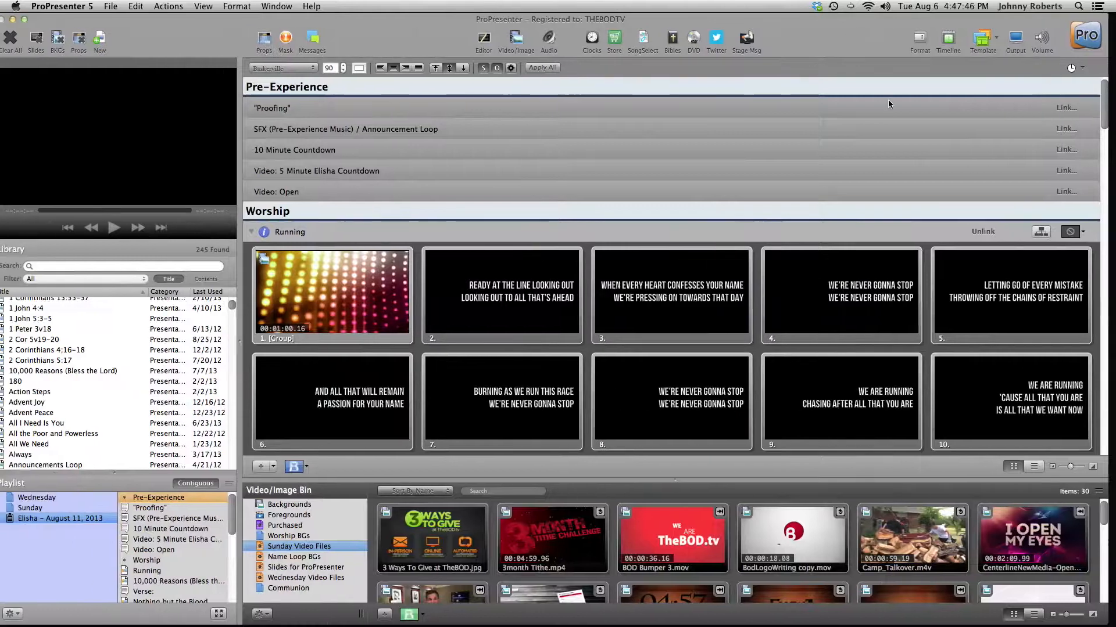
pyautogui.click(1069, 108)
pyautogui.click(1075, 108)
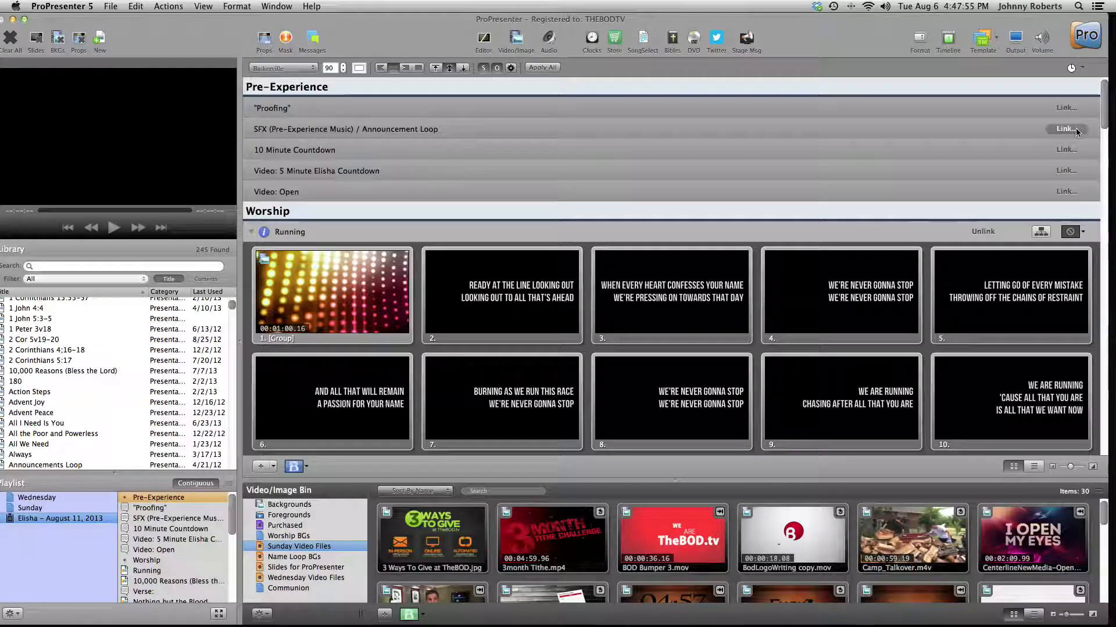
pyautogui.click(1076, 130)
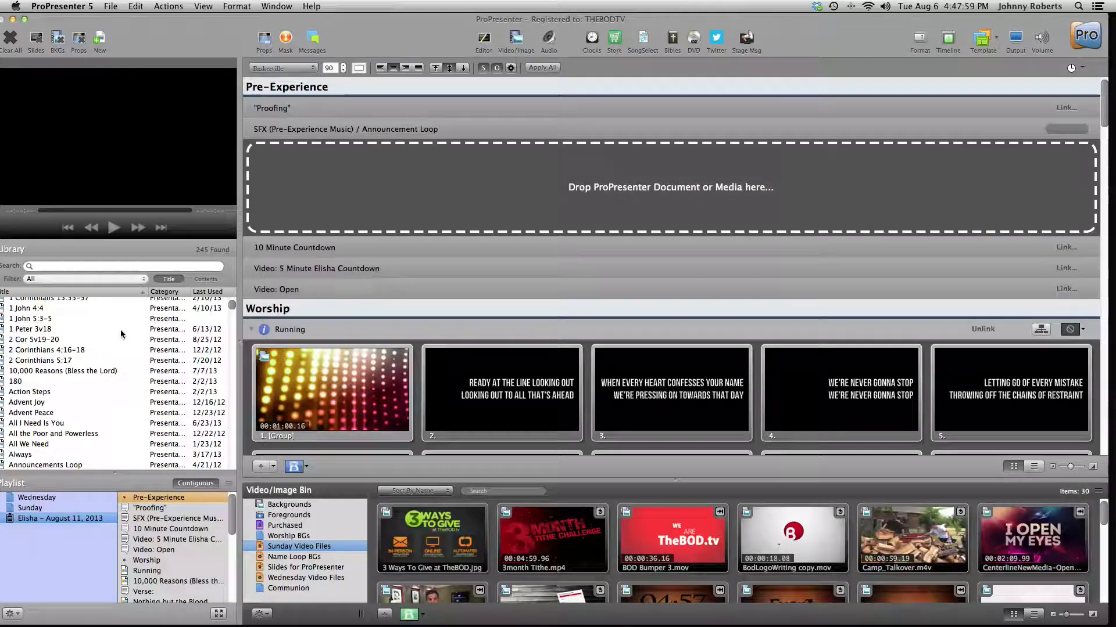
pyautogui.click(119, 264)
pyautogui.write('Announce')
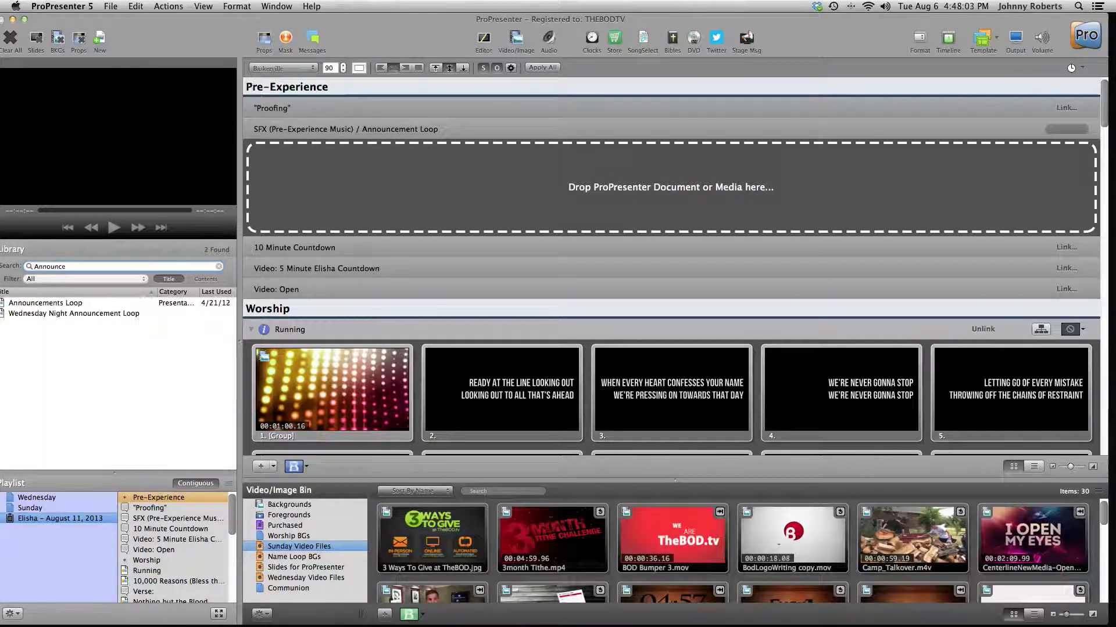
# Link the Announcements Loop document to the SFX (Pre-Experience Music) / Announcement Loop item in the August 11 playlist.
pyautogui.click(69, 304)
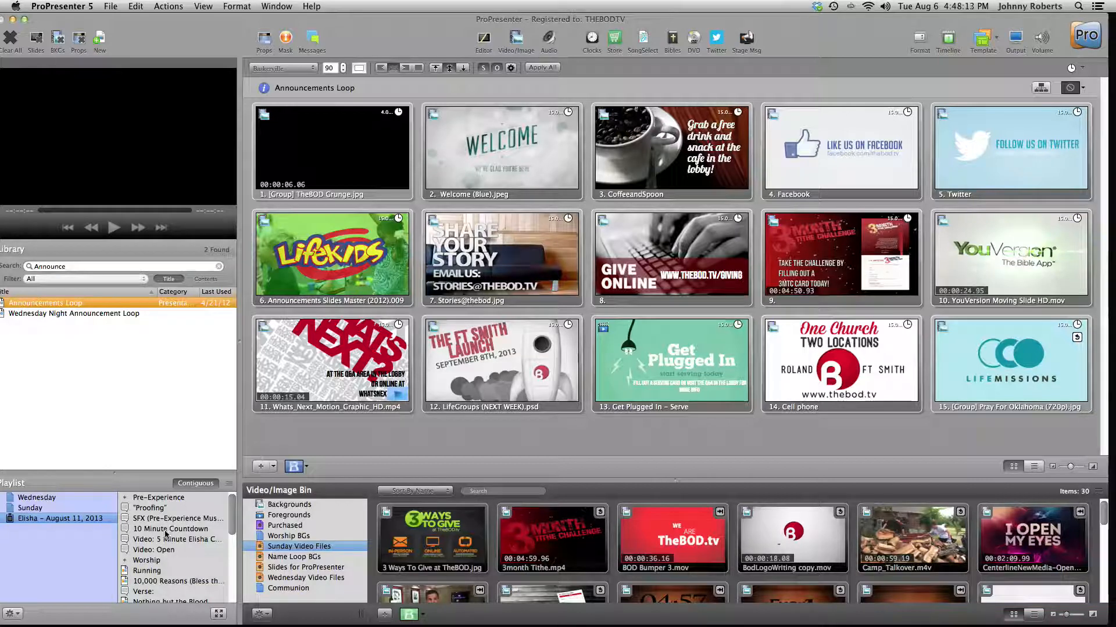
pyautogui.click(176, 529)
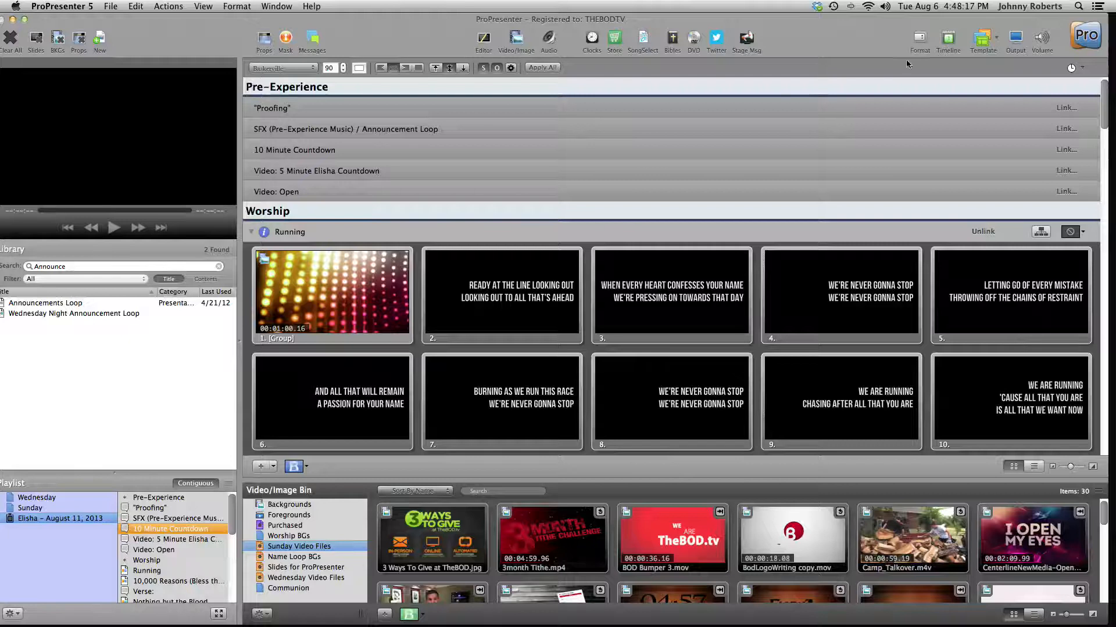
pyautogui.click(1067, 129)
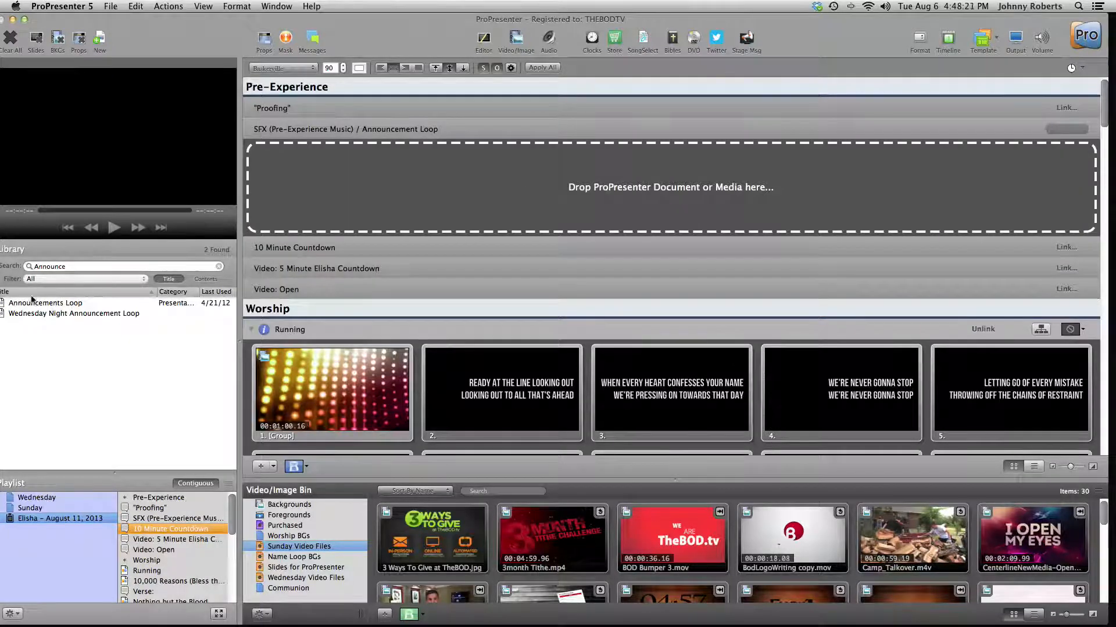
pyautogui.moveTo(35, 302); pyautogui.dragTo(435, 201)
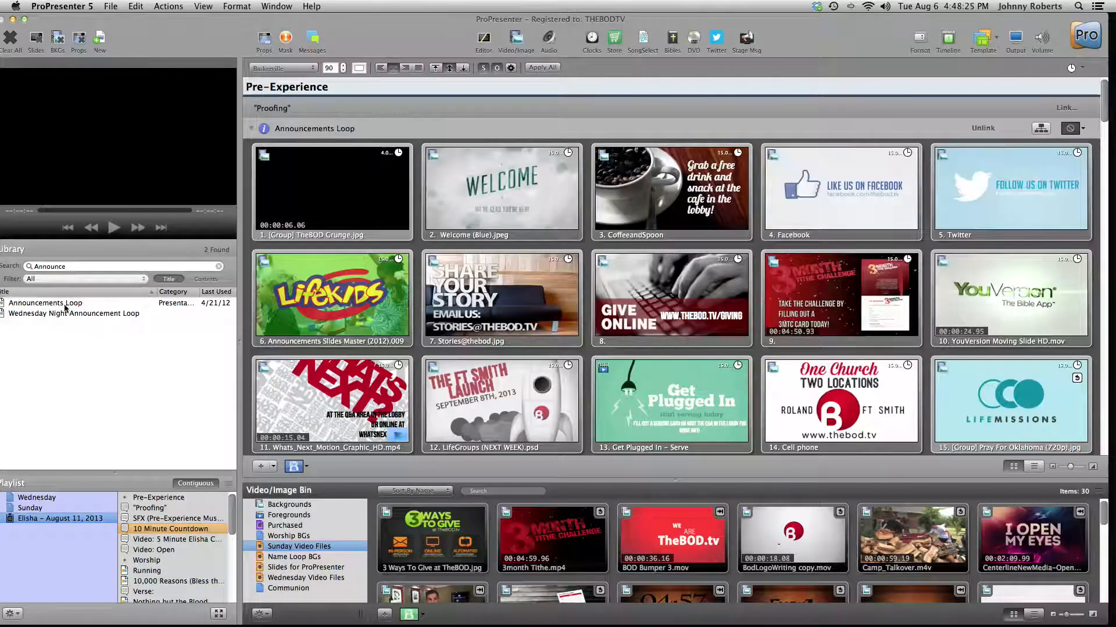
pyautogui.moveTo(67, 308)
pyautogui.mouseDown()
pyautogui.moveTo(423, 276)
pyautogui.moveTo(81, 306)
pyautogui.mouseUp()
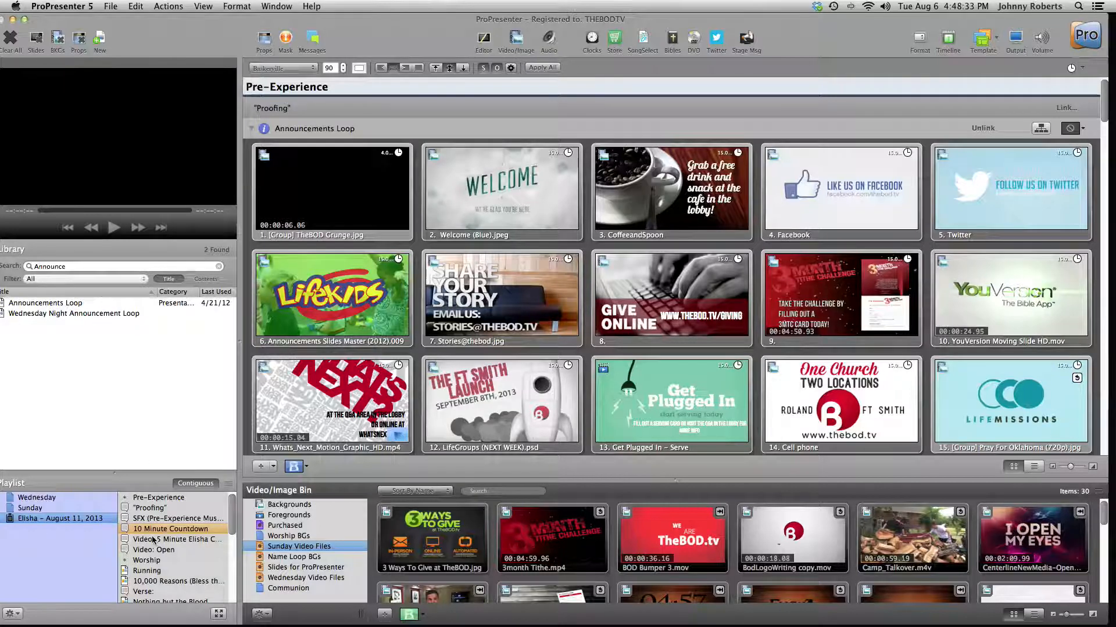
# Open the link drop area of the Video: 5 Minute Elisha Countdown item and find its countdown clip among the Sunday Video Files.
pyautogui.scroll(-10, 552, 367)
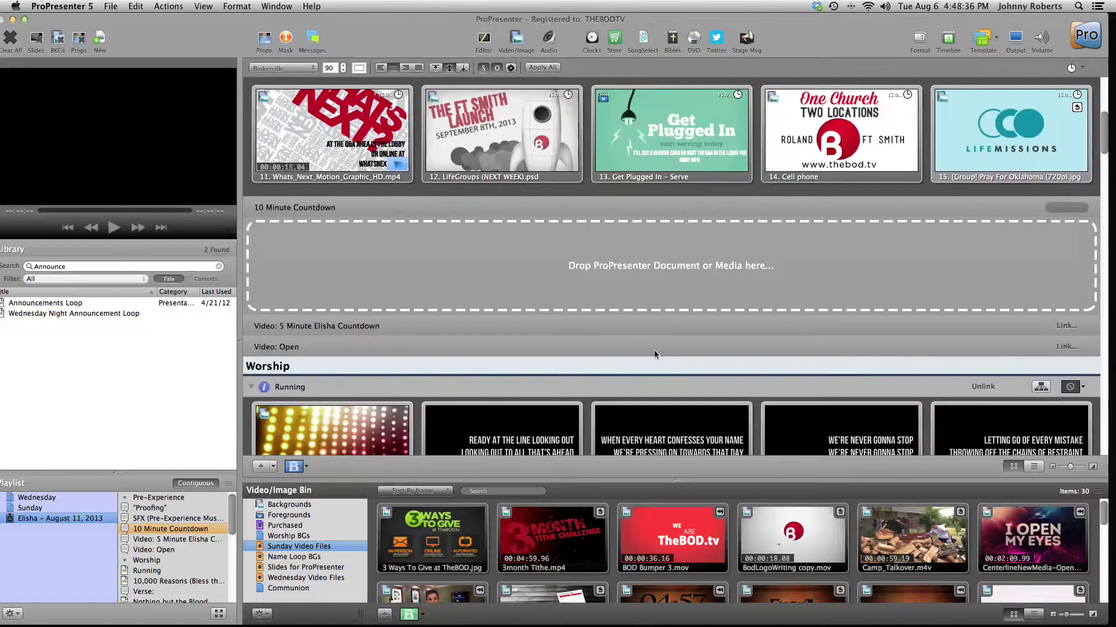
pyautogui.click(1069, 208)
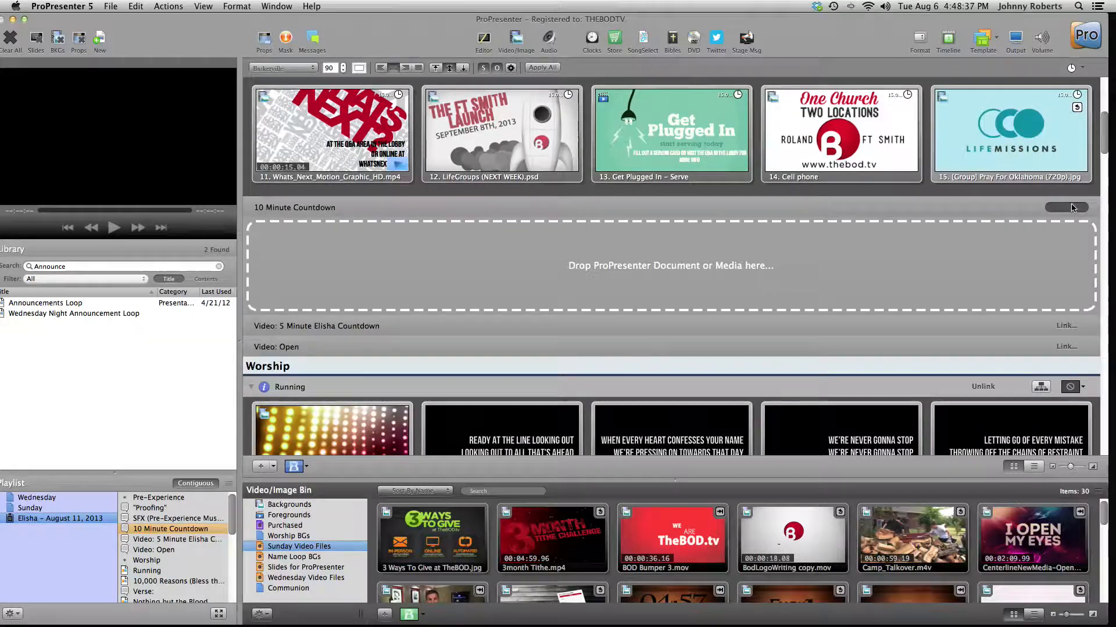
pyautogui.click(1068, 229)
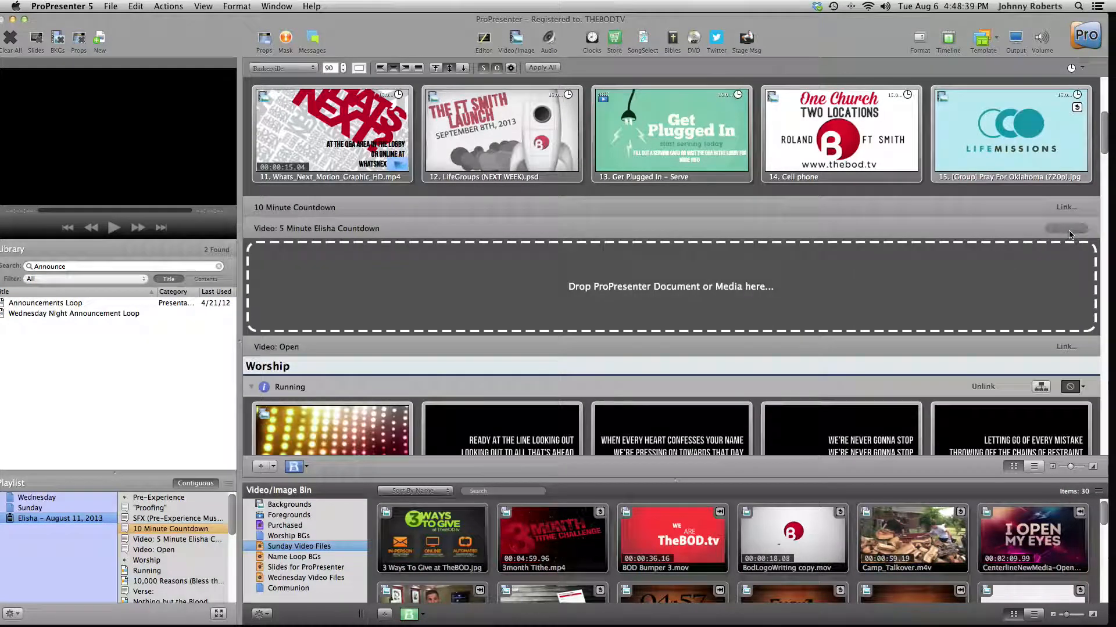
pyautogui.scroll(-3, 581, 532)
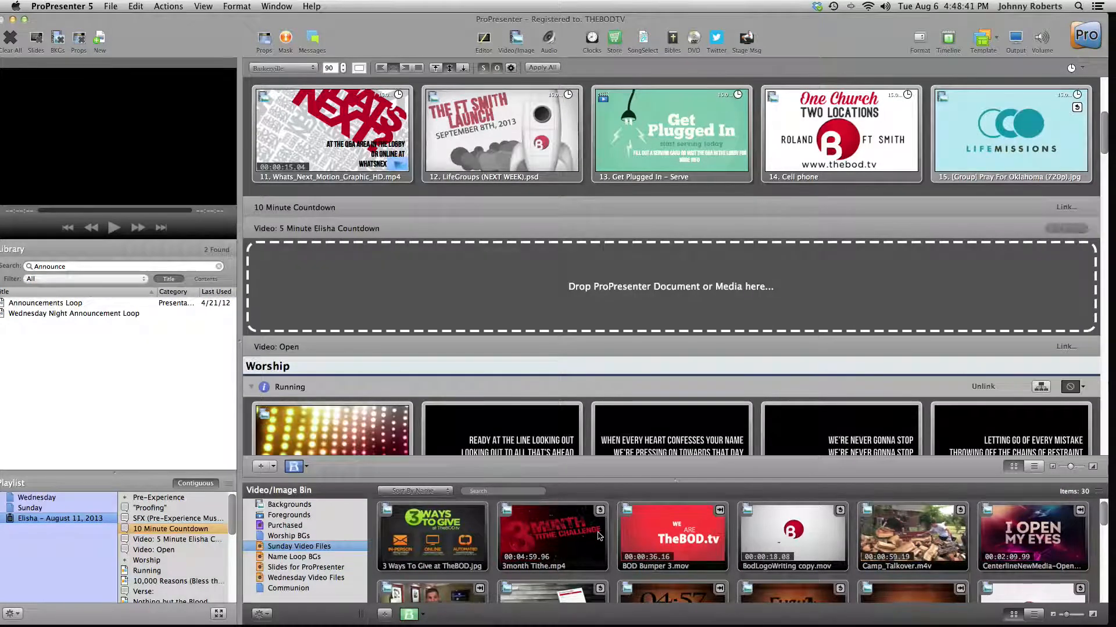
pyautogui.scroll(-3, 643, 533)
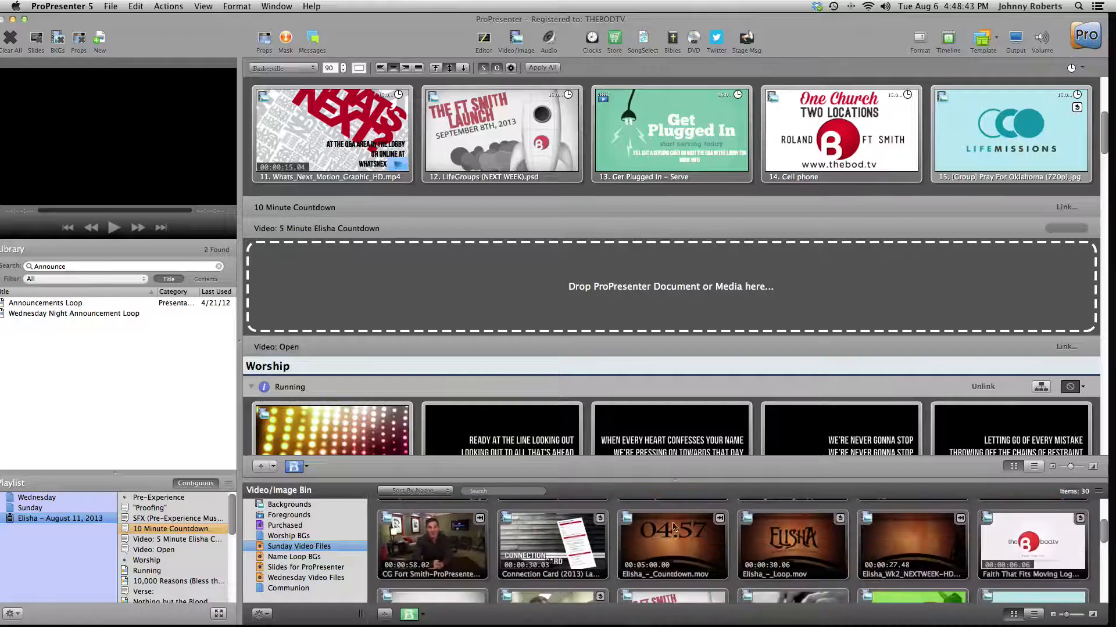
pyautogui.scroll(-3, 802, 546)
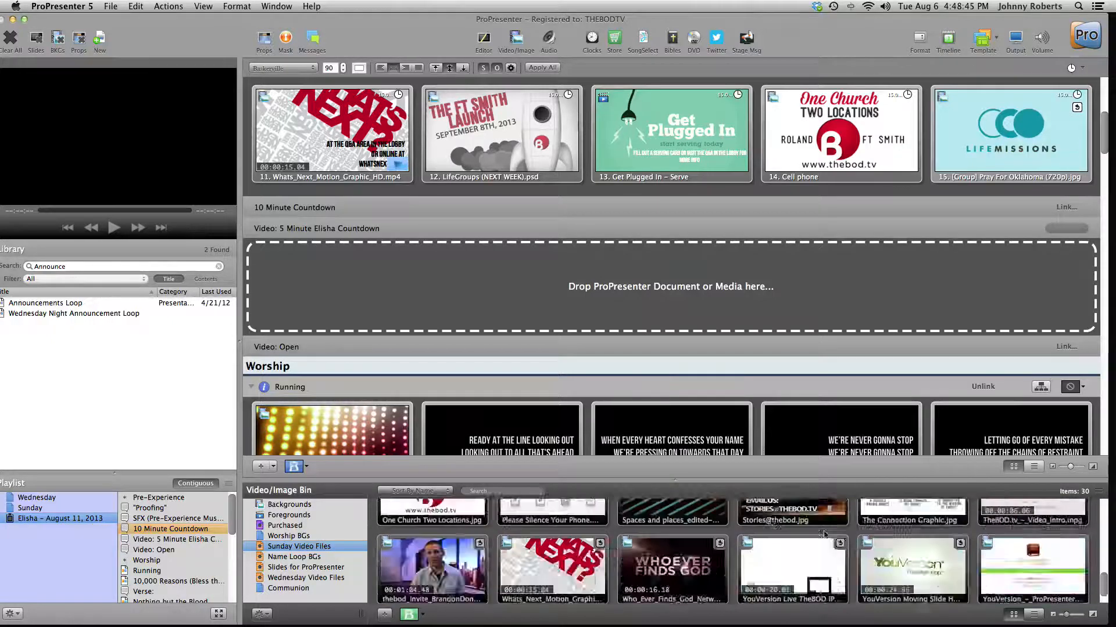
pyautogui.scroll(3, 836, 541)
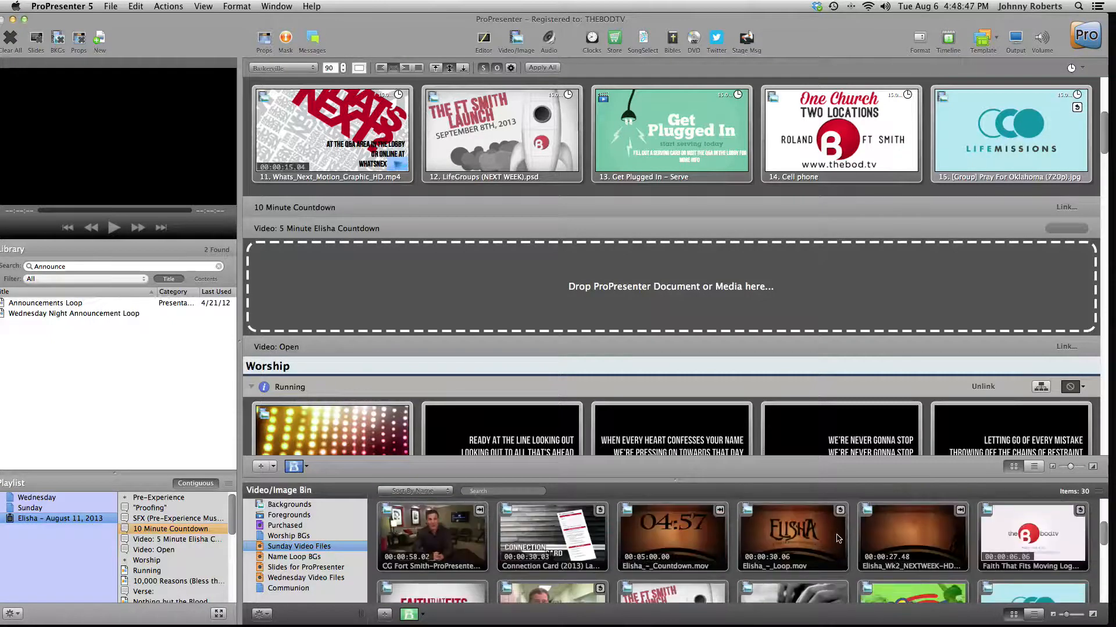
# Set the playback behavior of Elisha_-_Countdown.mov in the video bin to Stop.
pyautogui.rightClick(663, 527)
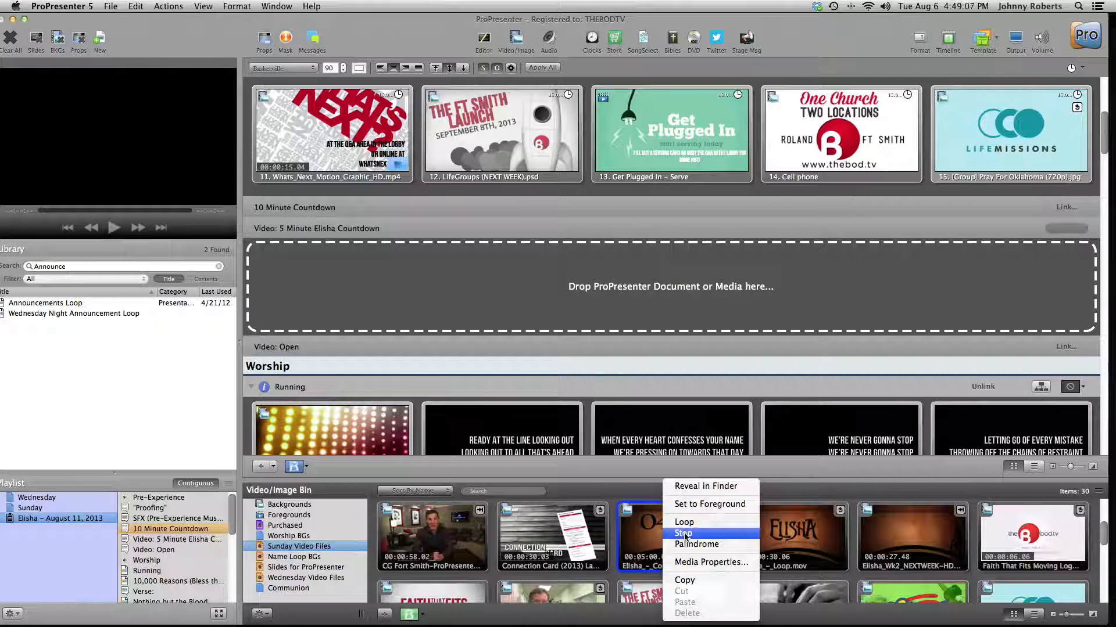
pyautogui.rightClick(650, 534)
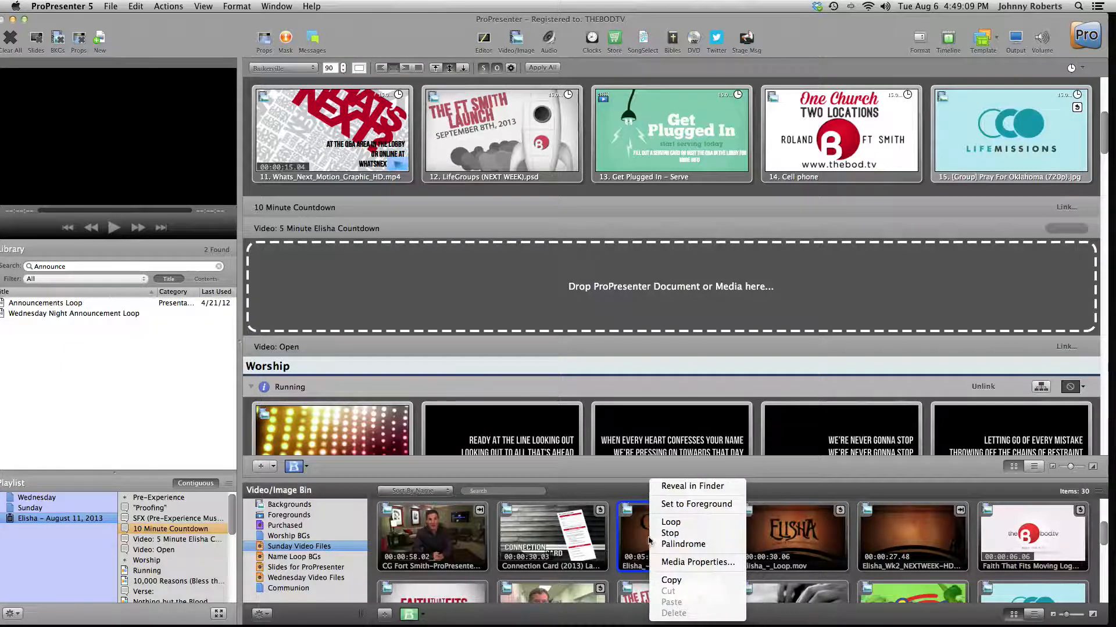
pyautogui.click(664, 534)
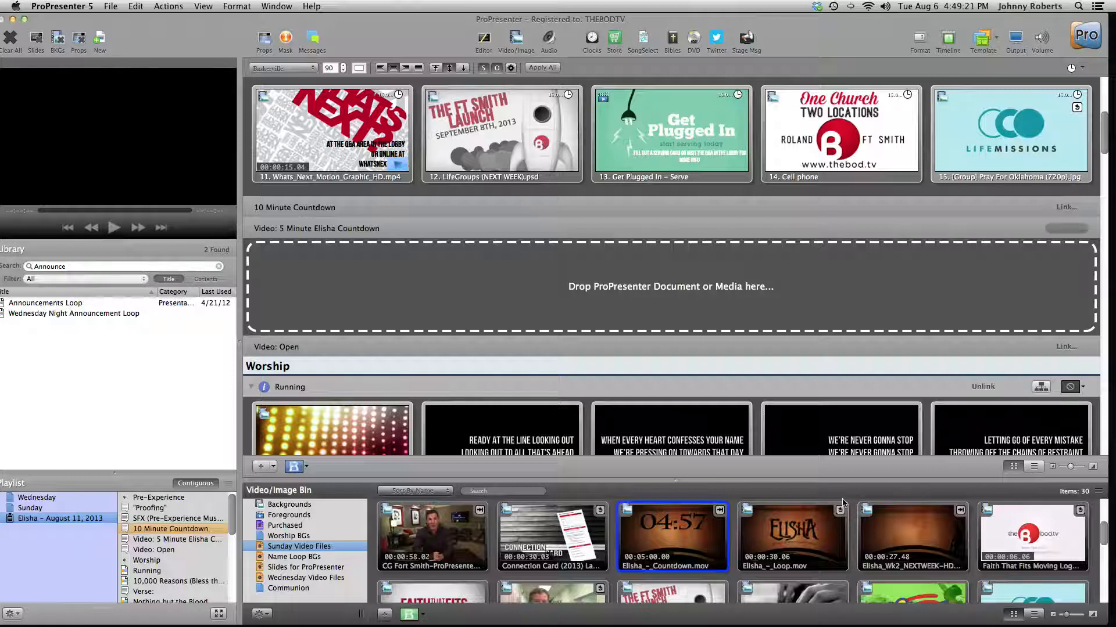
# Link Elisha_-_Countdown.mov to the Video: 5 Minute Elisha Countdown item.
pyautogui.moveTo(692, 549); pyautogui.dragTo(705, 291)
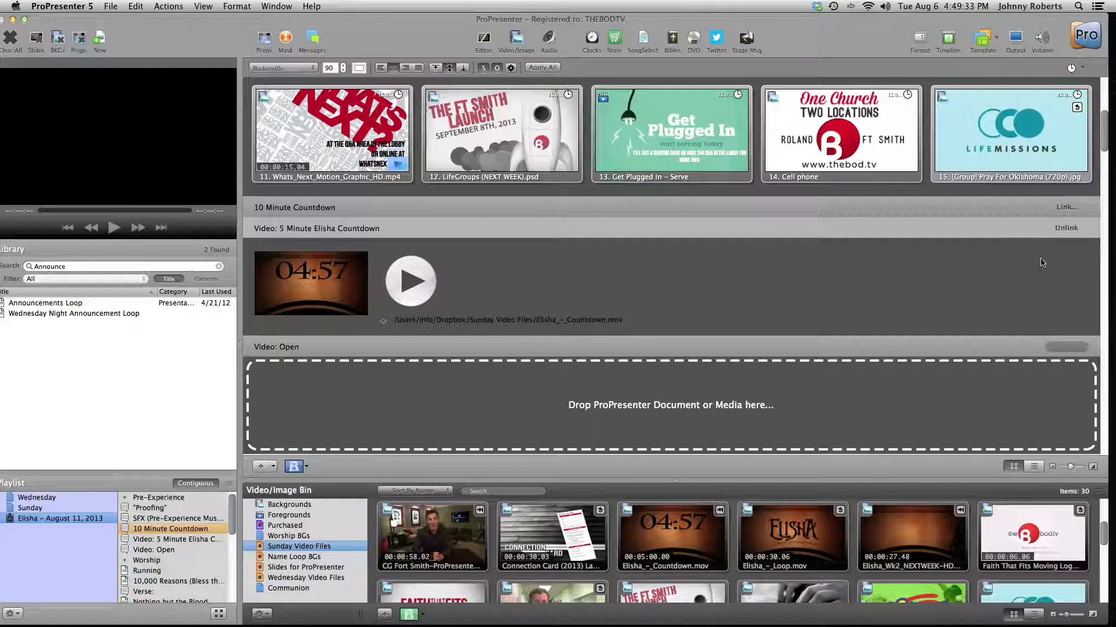
pyautogui.click(1066, 228)
pyautogui.moveTo(693, 555); pyautogui.dragTo(501, 310)
# Find CenterlineNewMedia-Open_HD.mov among the Sunday Video Files and link it to the Video: Open item.
pyautogui.scroll(-10, 773, 556)
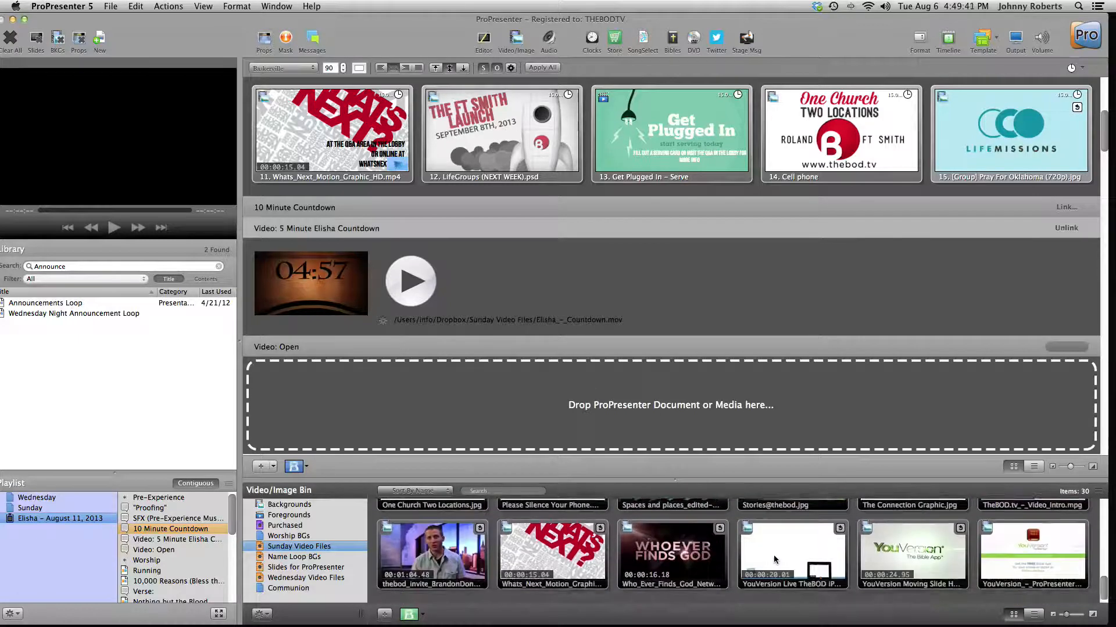
pyautogui.scroll(10, 774, 559)
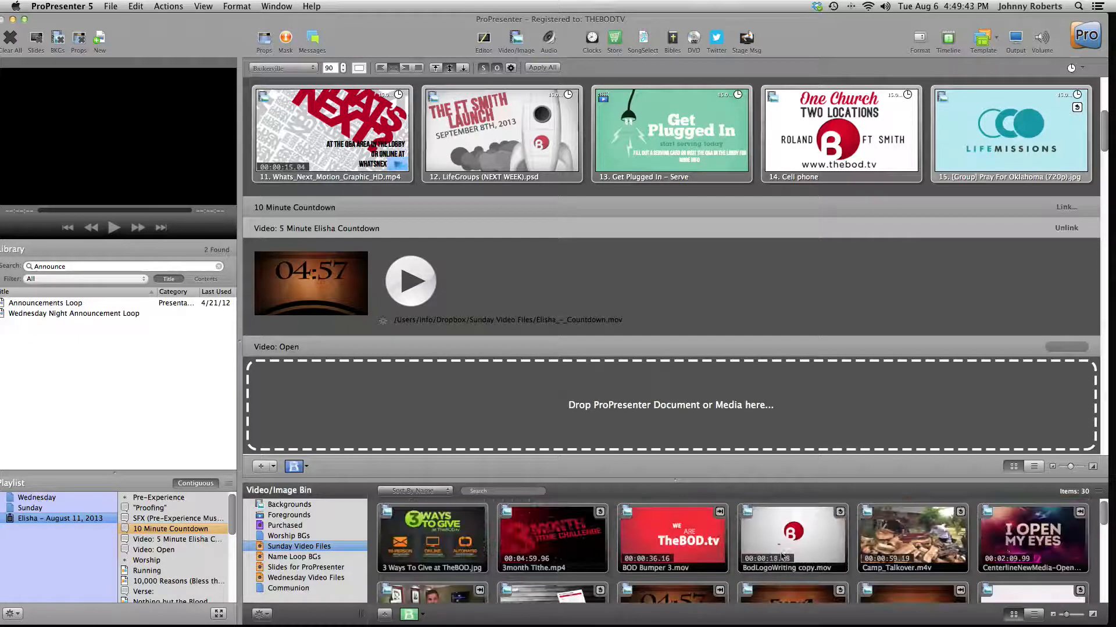
pyautogui.scroll(-1, 1011, 554)
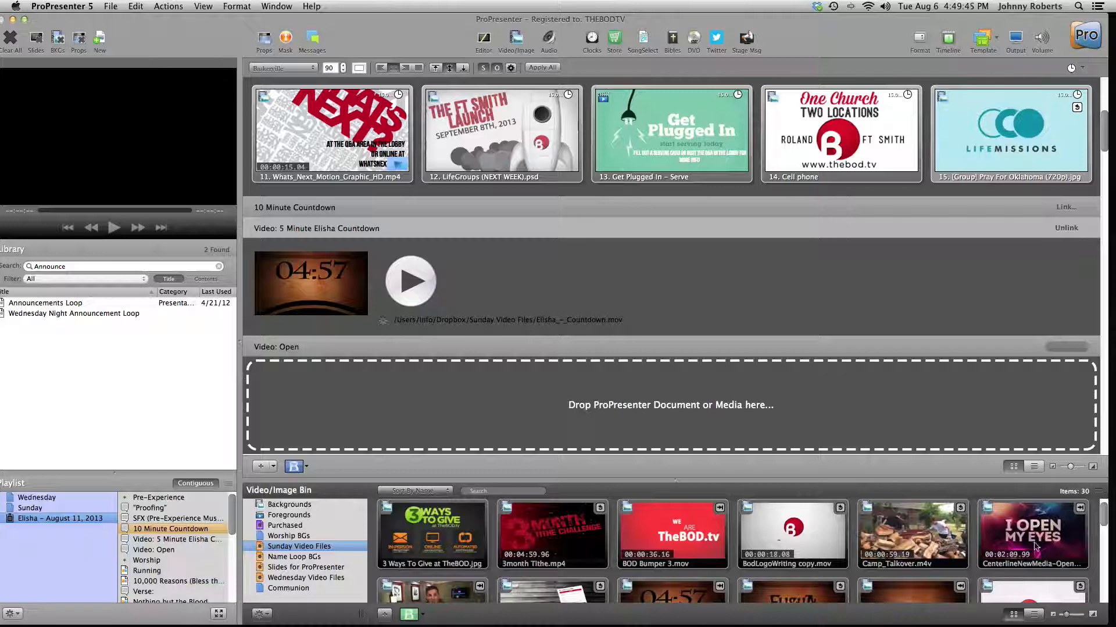
pyautogui.moveTo(1041, 562); pyautogui.dragTo(551, 406)
pyautogui.scroll(-1, 704, 403)
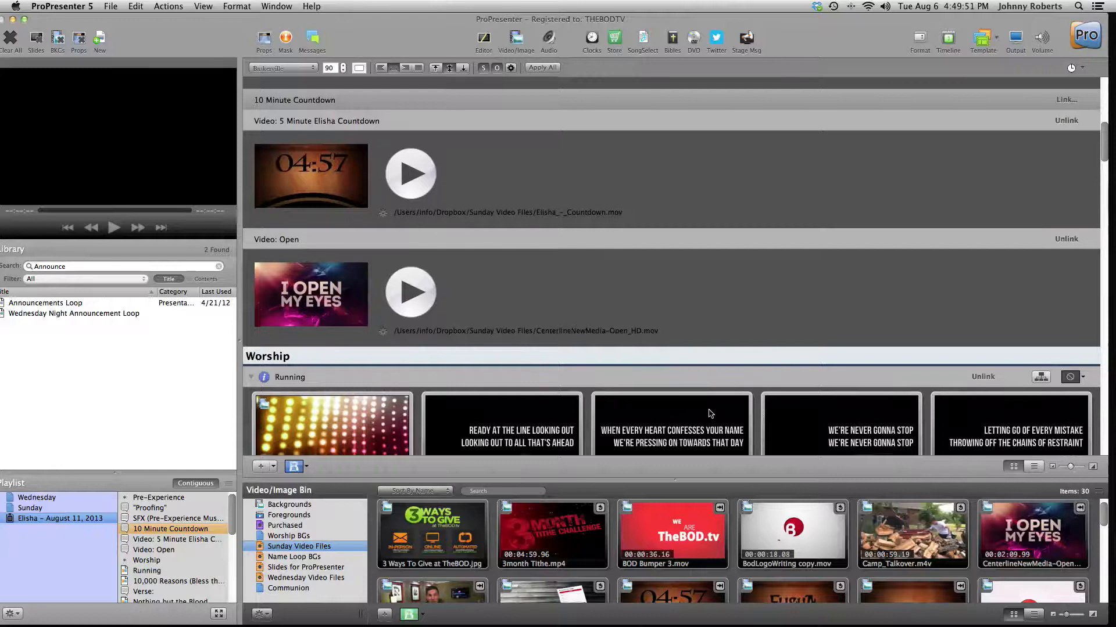
pyautogui.scroll(-5, 703, 413)
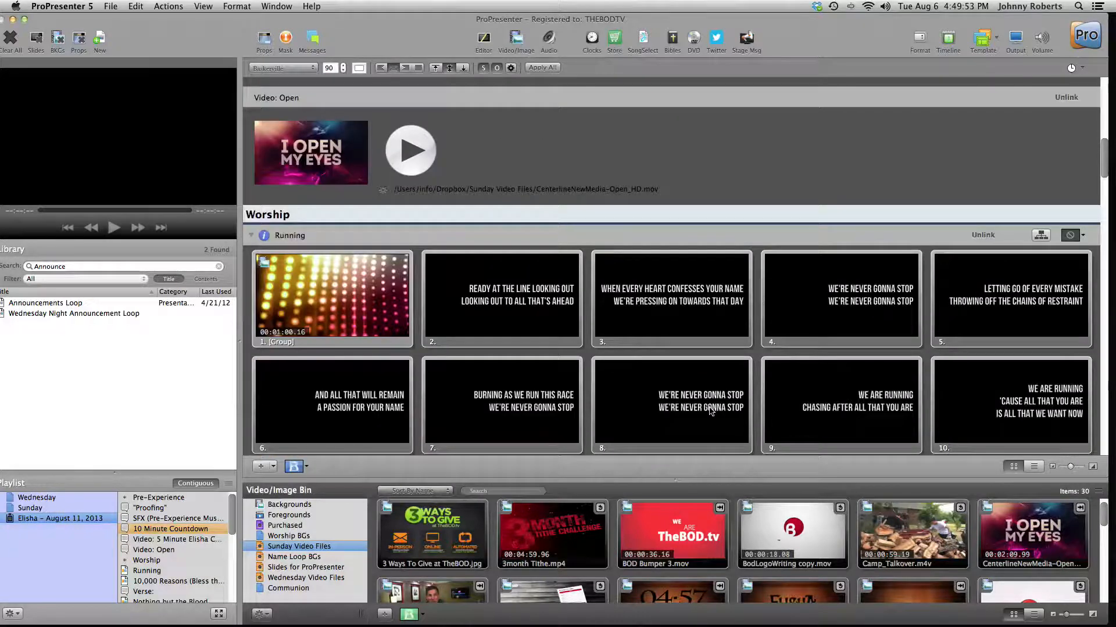
# Switch to Google Chrome and open the Planning Center Online dashboard.
pyautogui.scroll(-1, 707, 416)
pyautogui.scroll(2, 709, 413)
pyautogui.scroll(2, 709, 411)
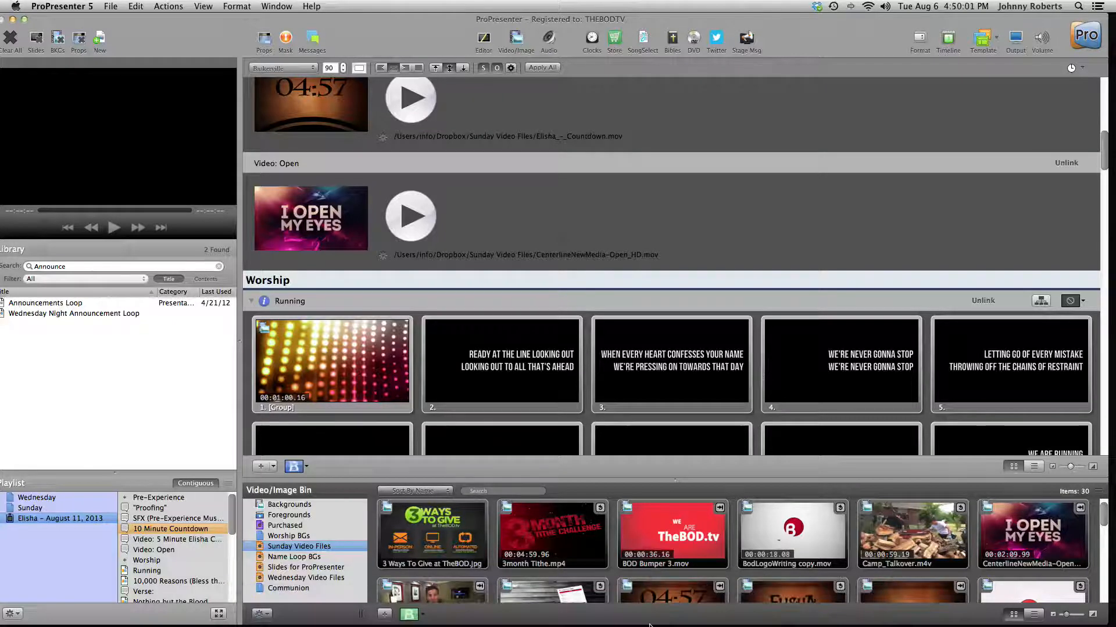
pyautogui.moveTo(389, 610)
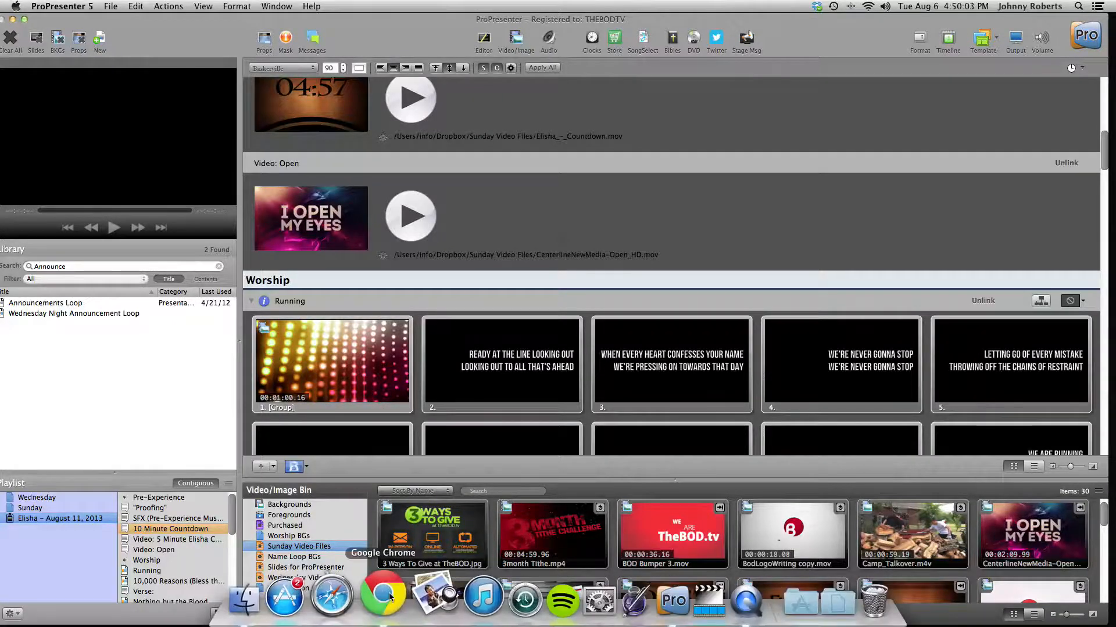
pyautogui.click(389, 593)
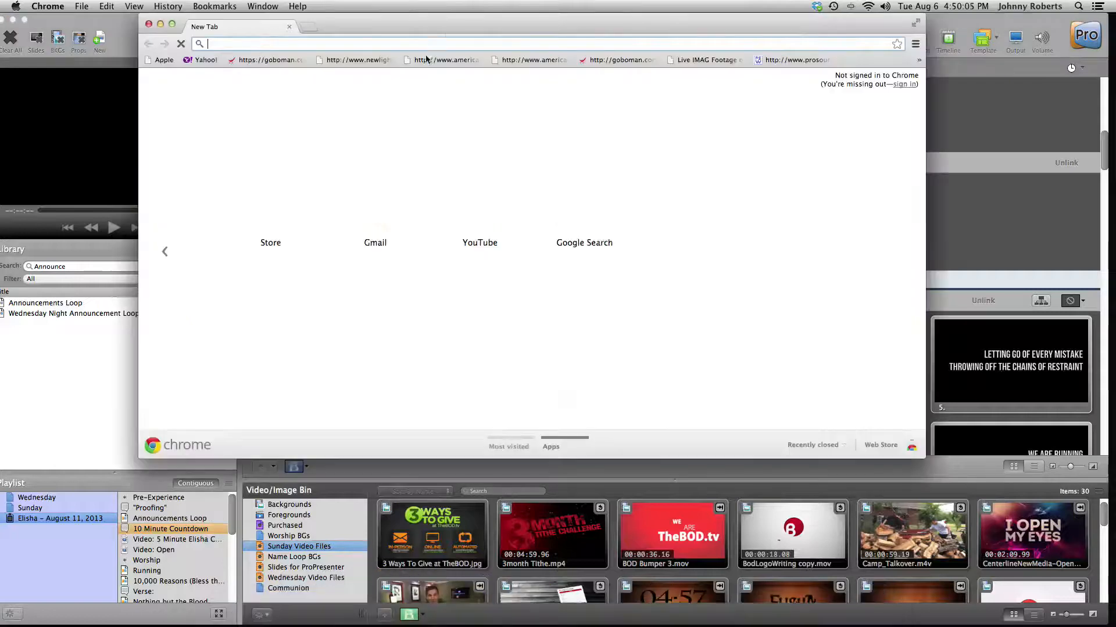
pyautogui.moveTo(465, 26); pyautogui.dragTo(555, 25)
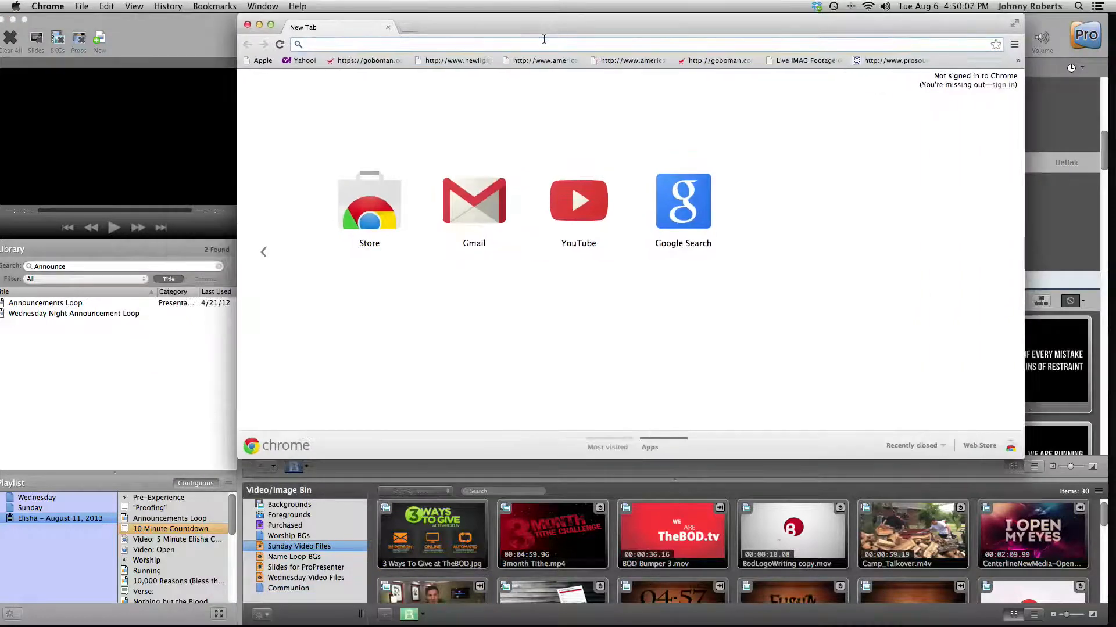
pyautogui.write('ola')
pyautogui.press('BackSpace')
pyautogui.press('BackSpace')
pyautogui.press('BackSpace')
pyautogui.write('plann')
pyautogui.press('Return')
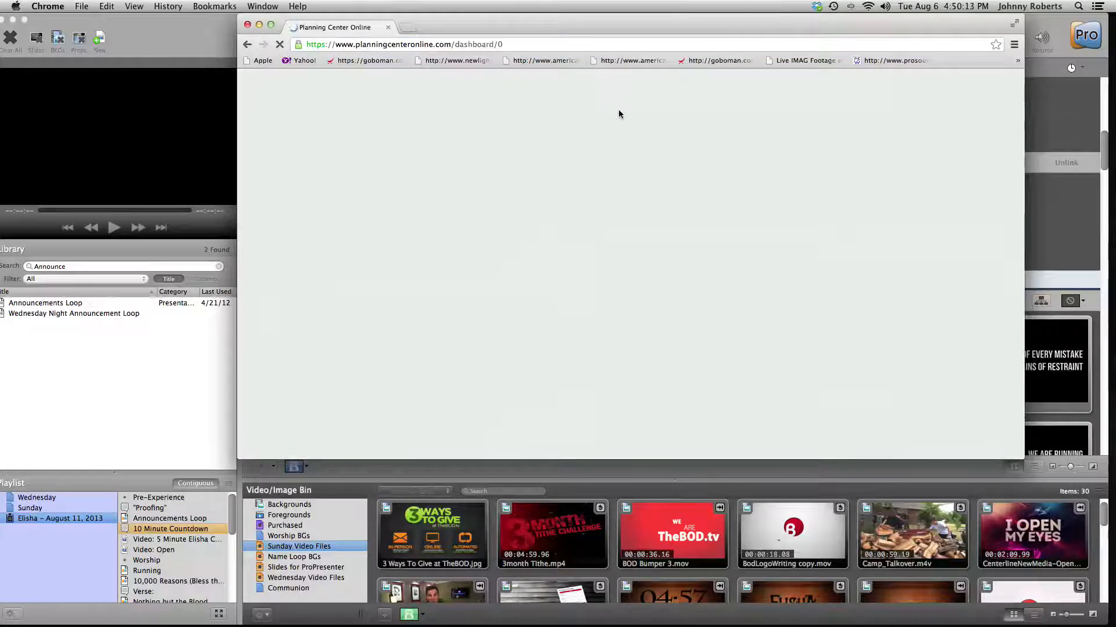
# Open the August 11, 2013 plan of Roland Campus (Weekend Experiences), review its items through Video: Open, and minimize the browser window.
pyautogui.scroll(-10, 643, 150)
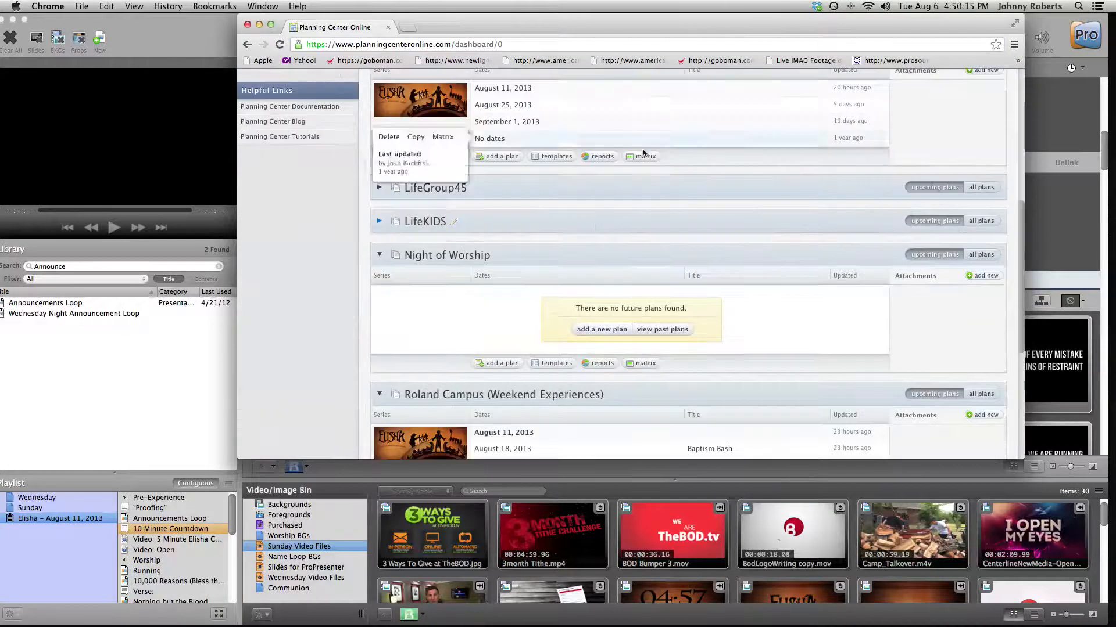
pyautogui.scroll(-5, 597, 242)
pyautogui.click(528, 167)
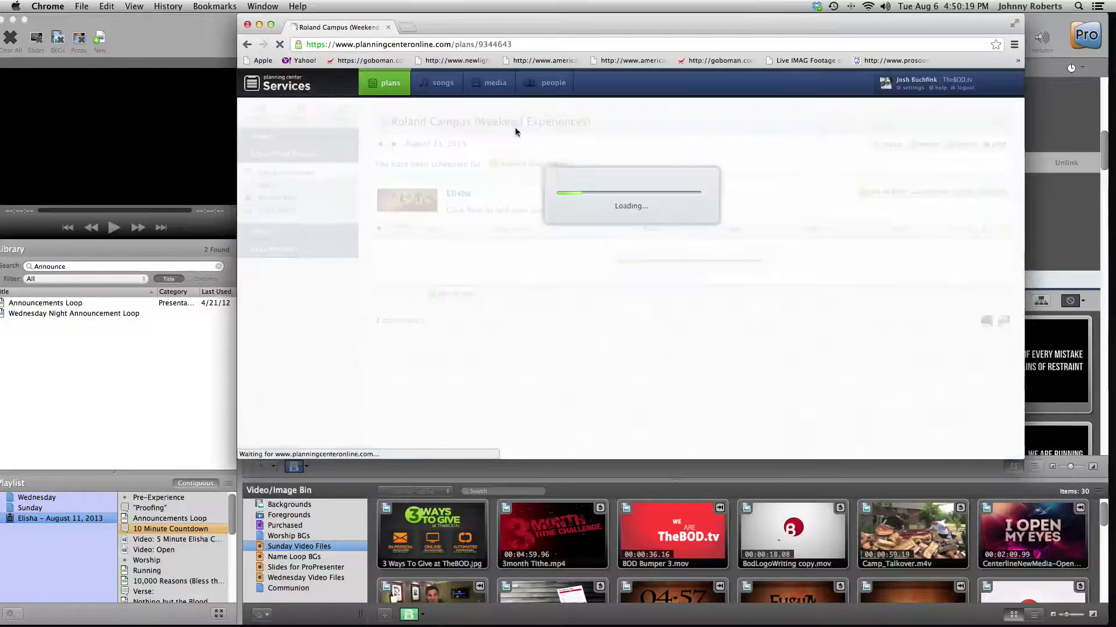
pyautogui.scroll(-4, 552, 183)
pyautogui.scroll(-2, 554, 190)
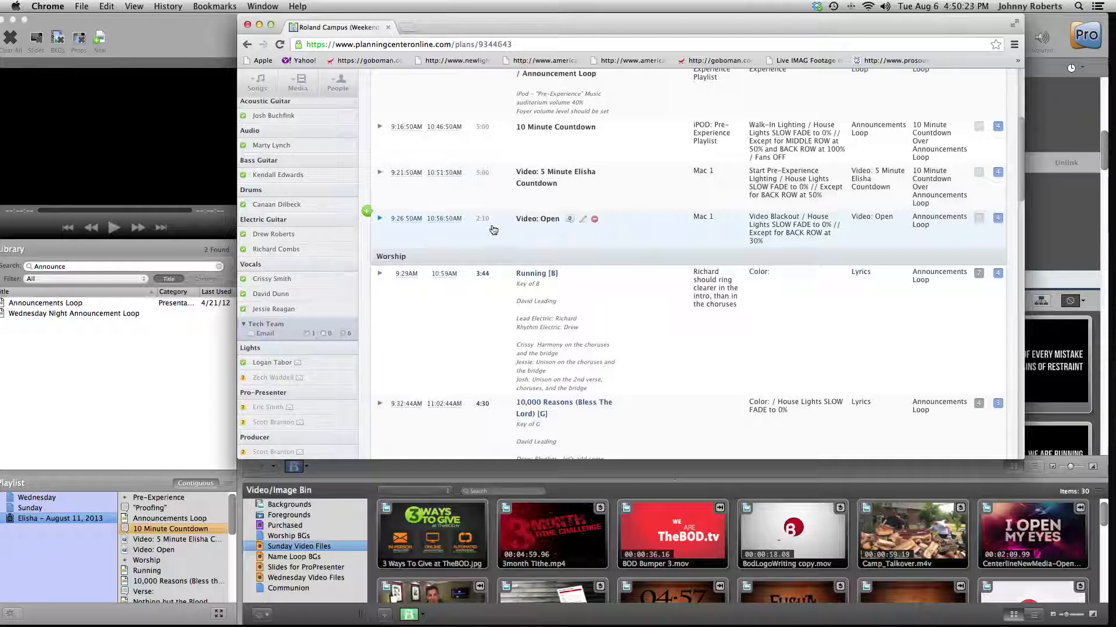
pyautogui.click(259, 27)
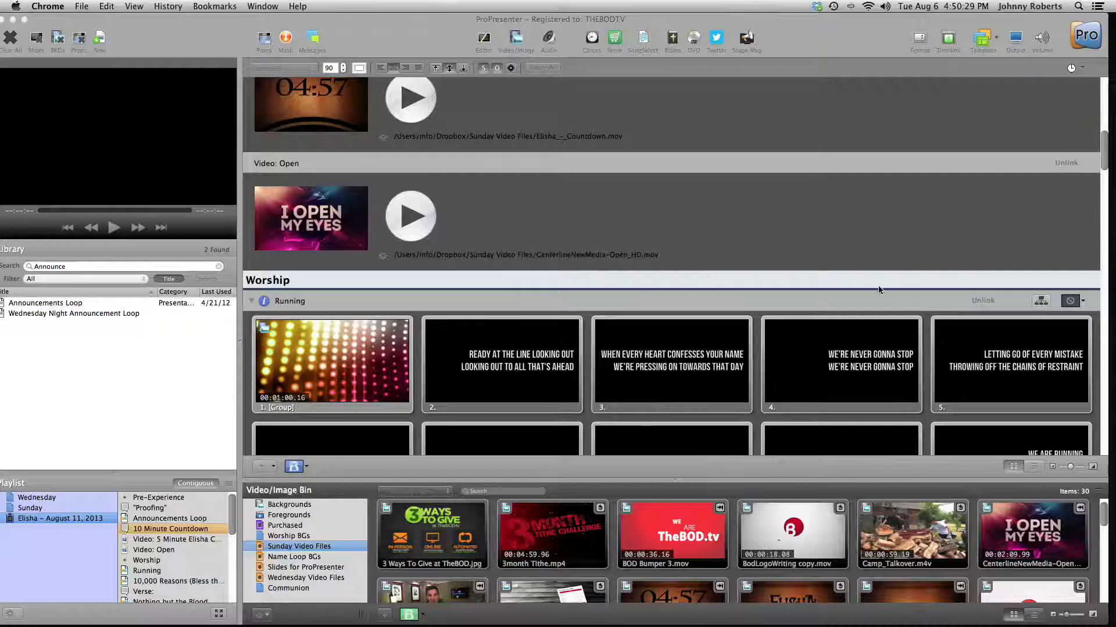
# Review the linked Worship songs in the playlist from Running through 10,000 Reasons (Bless the Lord) to Nothing but the Blood.
pyautogui.scroll(-5, 809, 261)
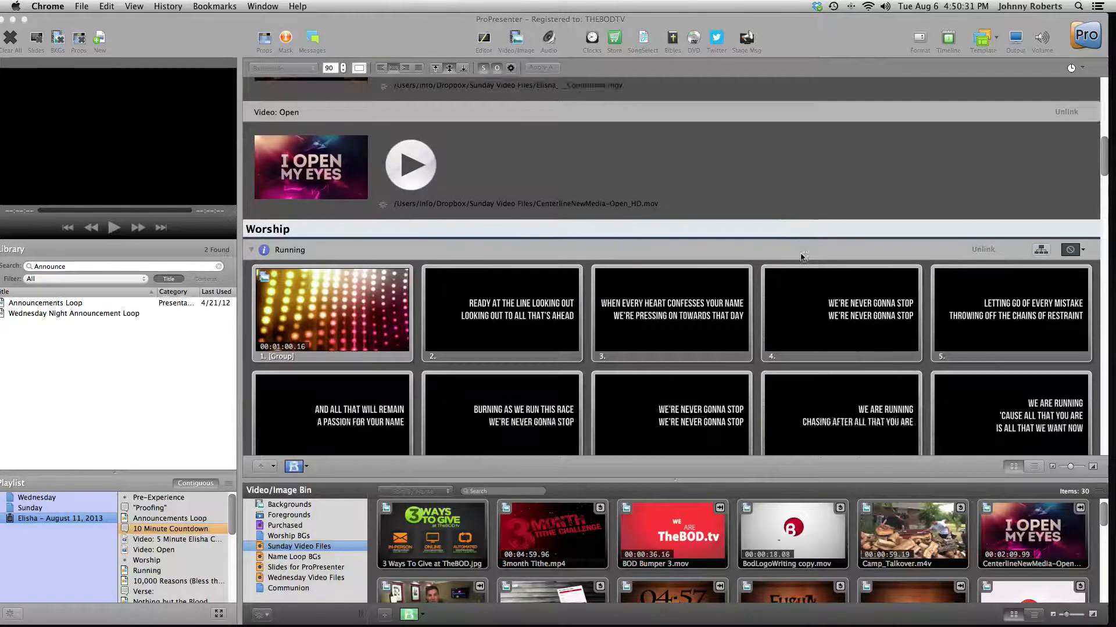
pyautogui.scroll(-10, 748, 264)
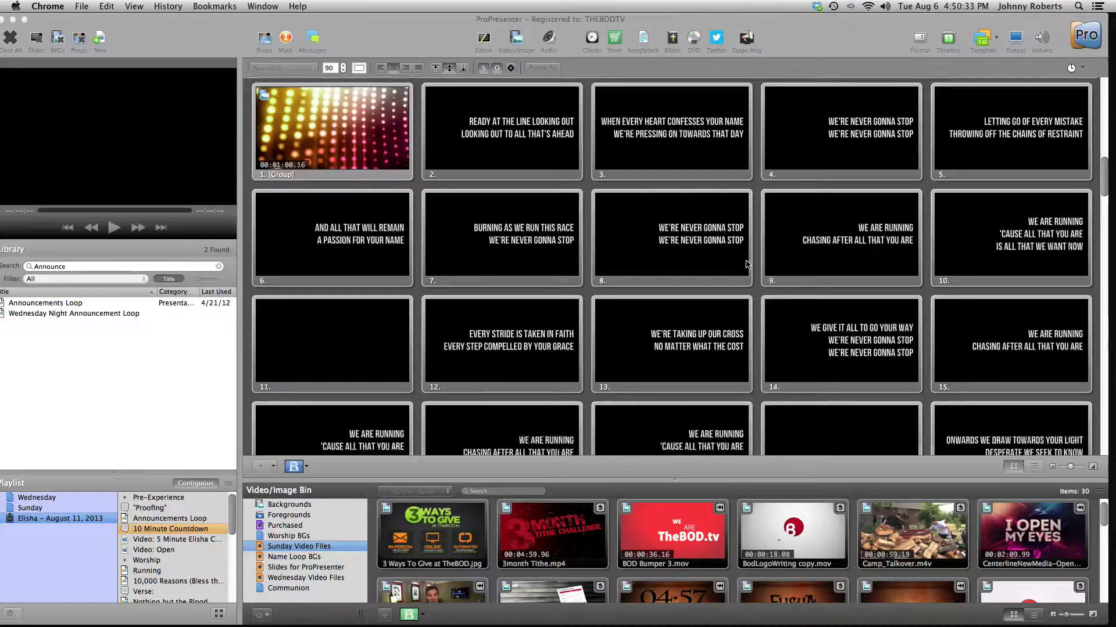
pyautogui.scroll(-5, 748, 266)
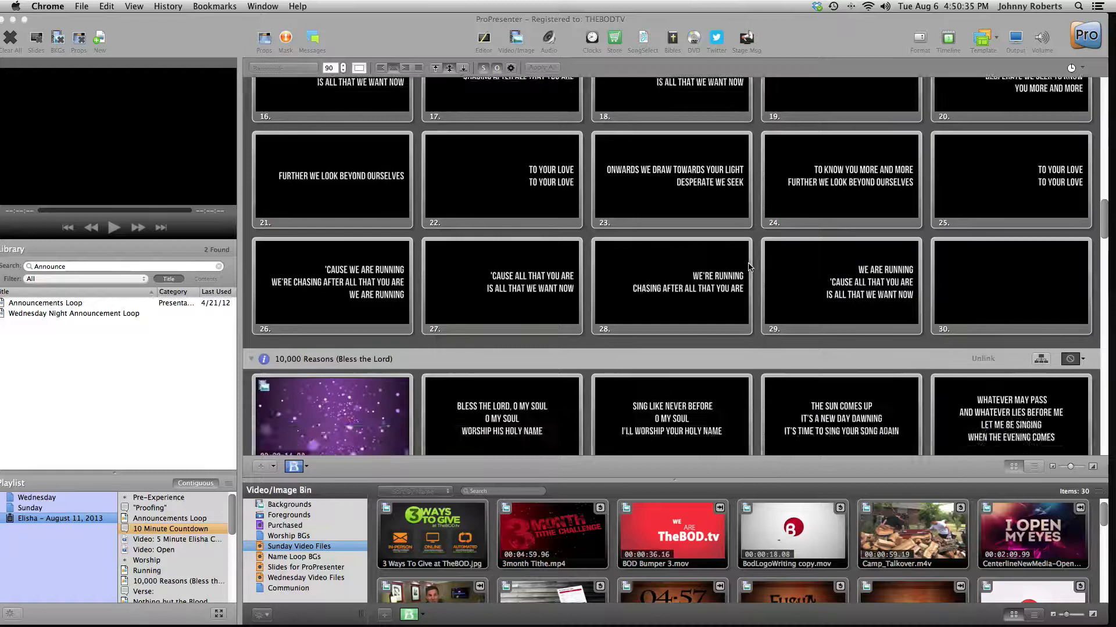
pyautogui.scroll(3, 749, 270)
pyautogui.scroll(-3, 749, 275)
pyautogui.scroll(-20, 748, 275)
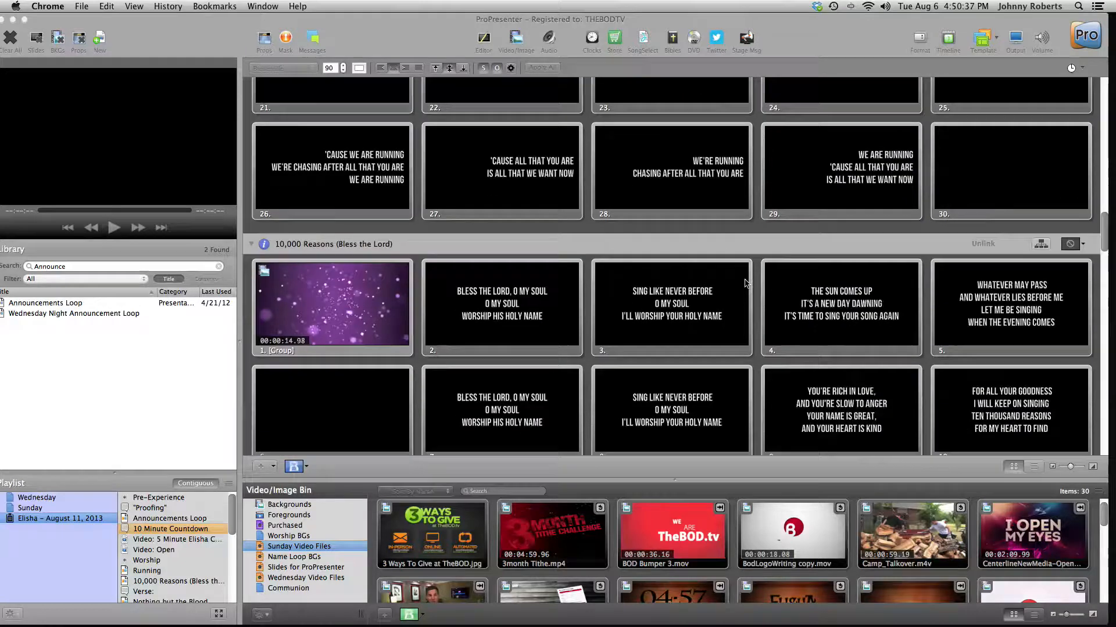
pyautogui.scroll(-5, 745, 279)
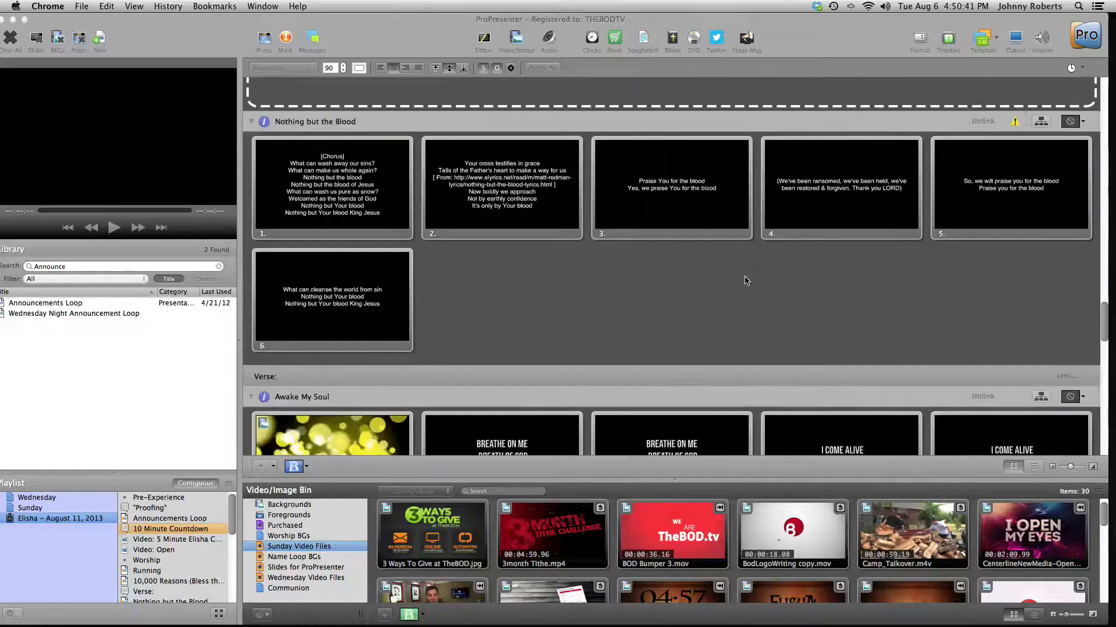
pyautogui.scroll(3, 745, 279)
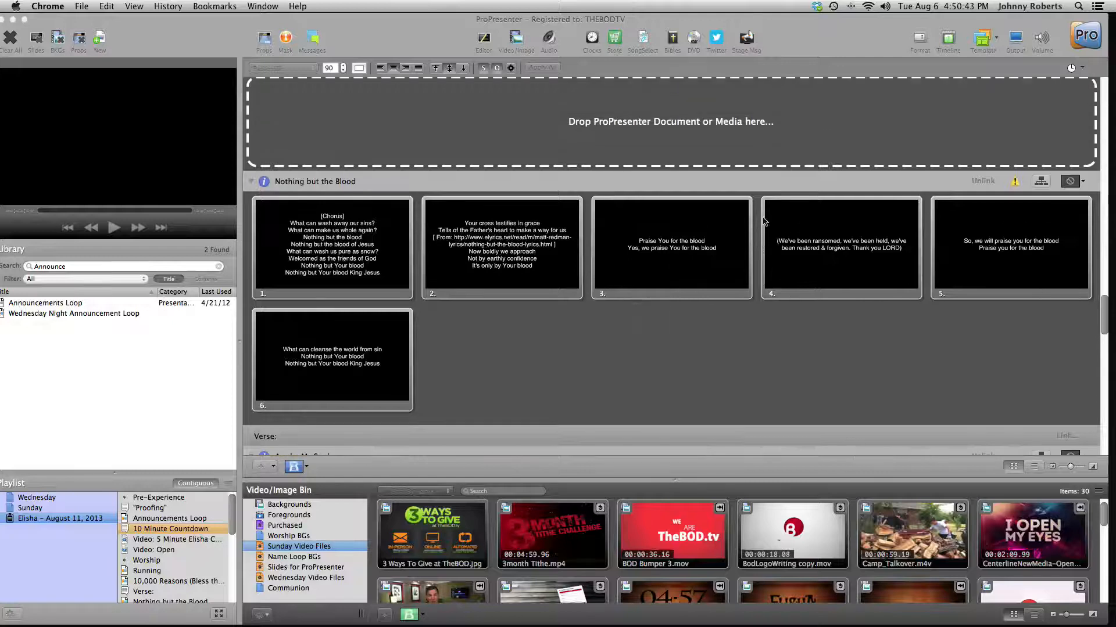
pyautogui.scroll(4, 927, 211)
pyautogui.scroll(-3, 1017, 214)
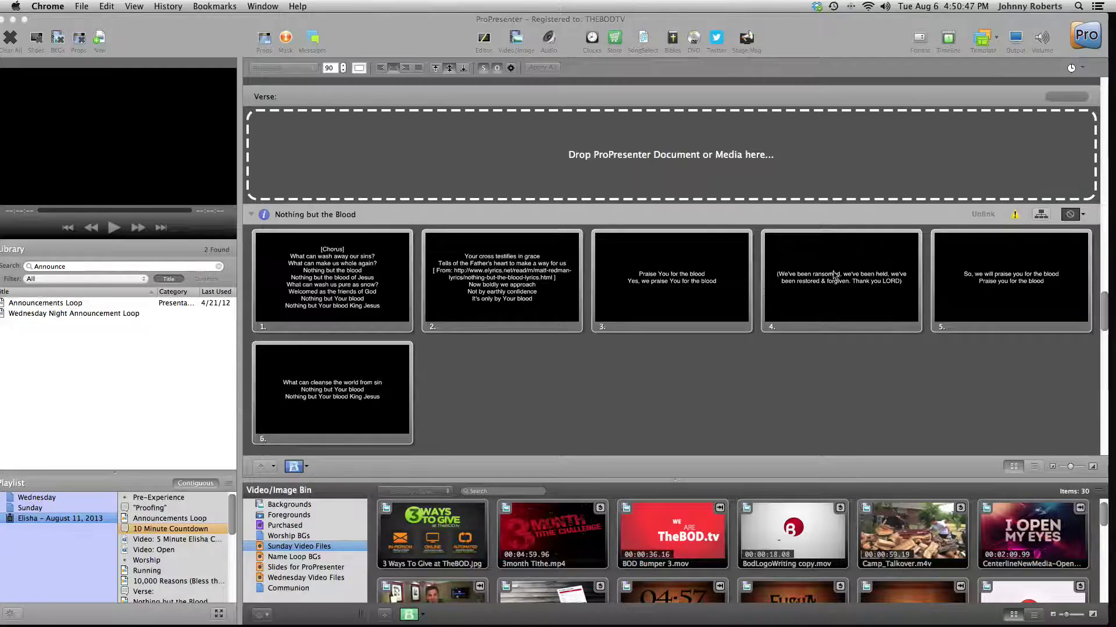
# Unlink the wrong document from the Nothing but the Blood item in the playlist.
pyautogui.scroll(-3, 330, 297)
pyautogui.click(1032, 232)
pyautogui.scroll(-4, 971, 357)
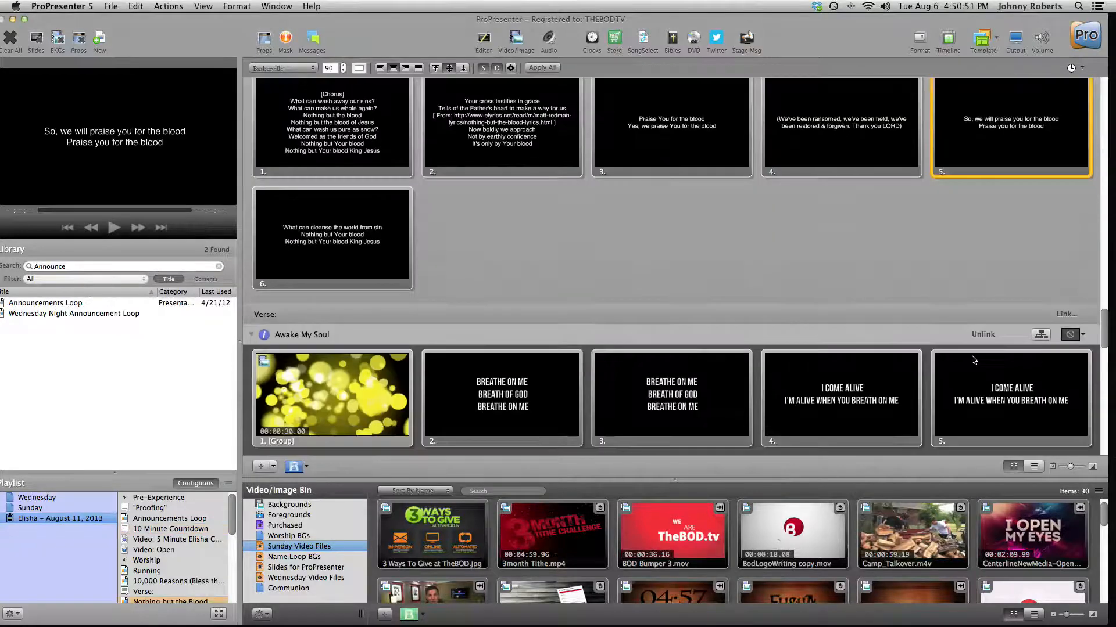
pyautogui.scroll(5, 1010, 326)
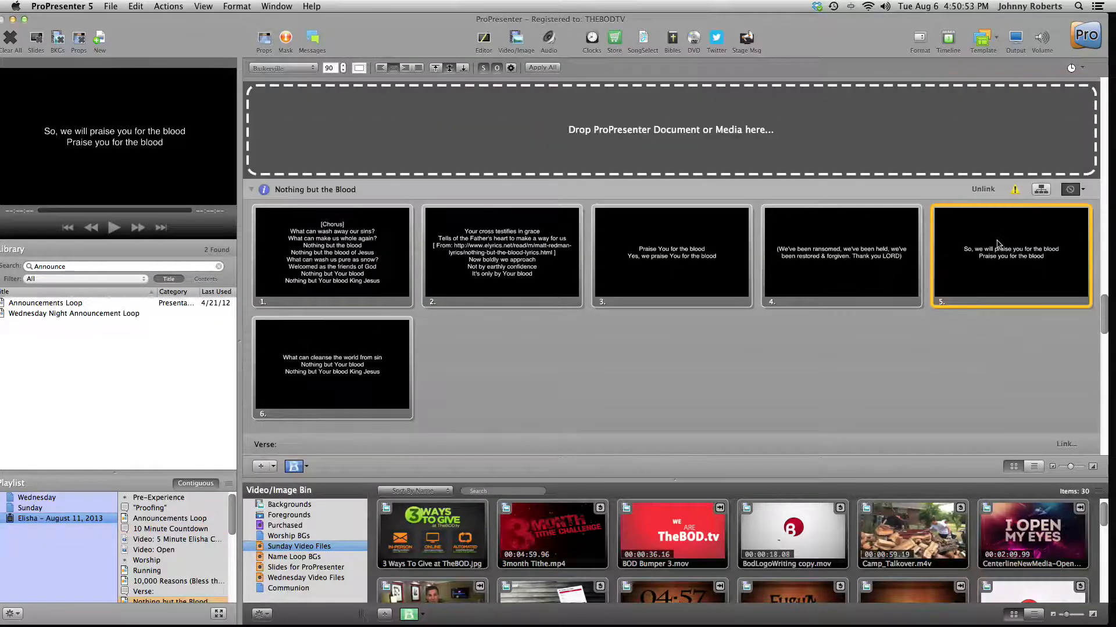
pyautogui.click(987, 189)
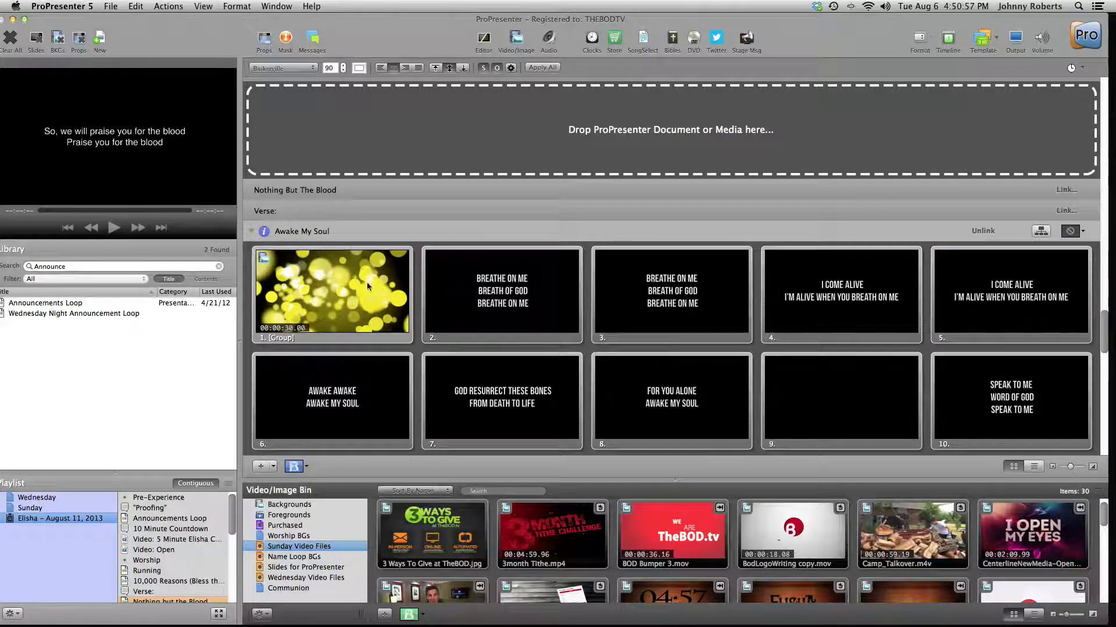
# Search the library for "Nothing" and display the Nothing but the Blood_Jesus Culture document.
pyautogui.click(143, 267)
pyautogui.write('Nothing')
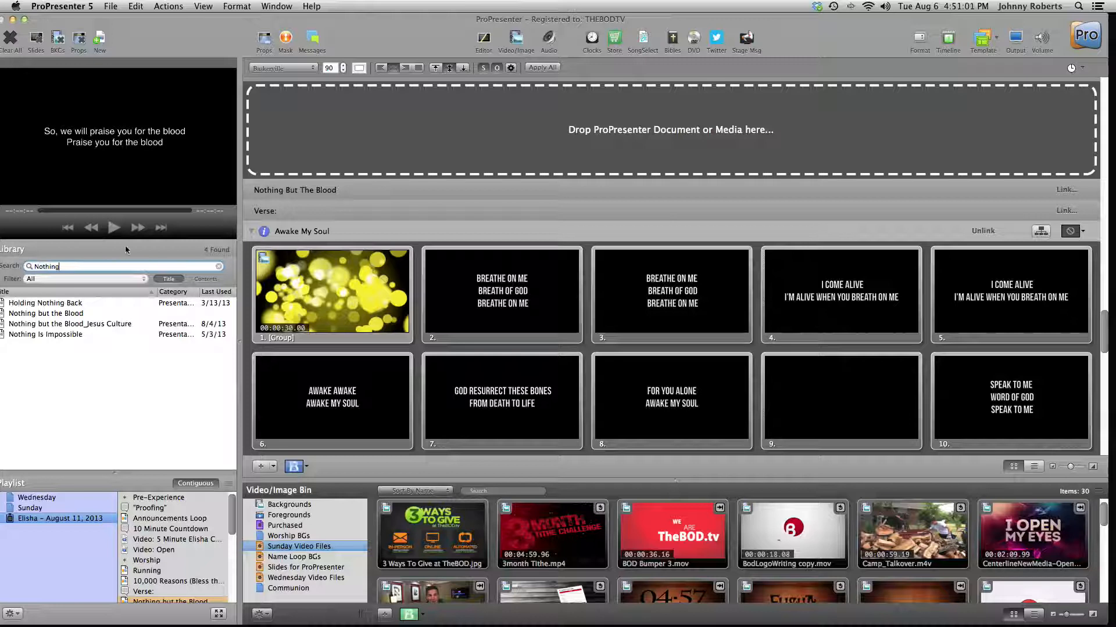
pyautogui.click(81, 323)
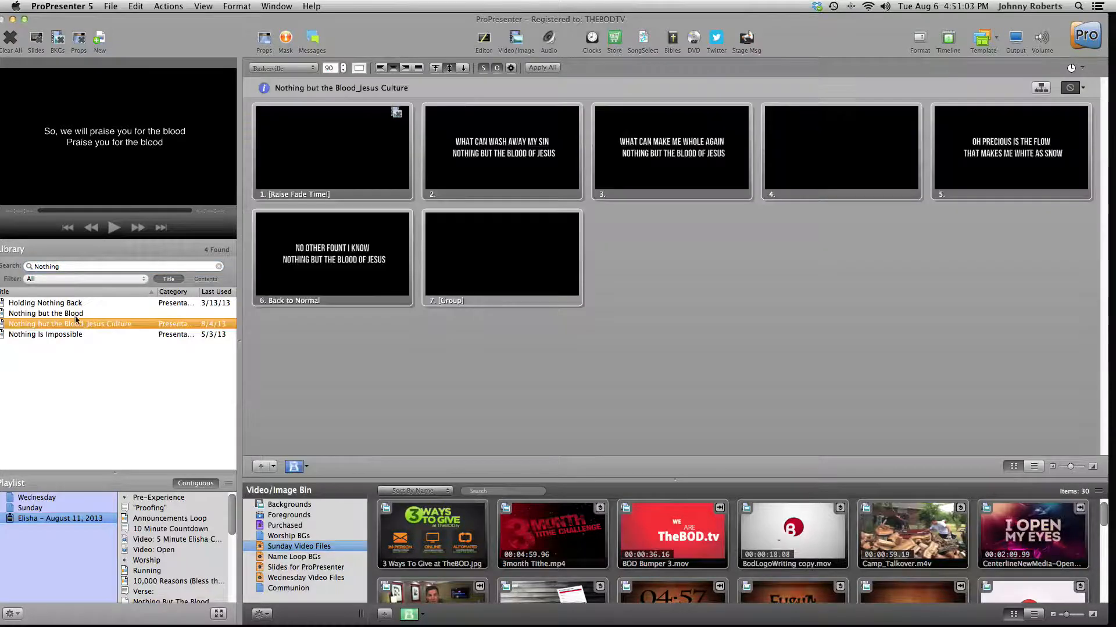
# Open the link drop area of the Nothing But The Blood playlist item and link Nothing but the Blood_Jesus Culture to it.
pyautogui.scroll(-2, 164, 577)
pyautogui.scroll(-1, 164, 577)
pyautogui.click(165, 579)
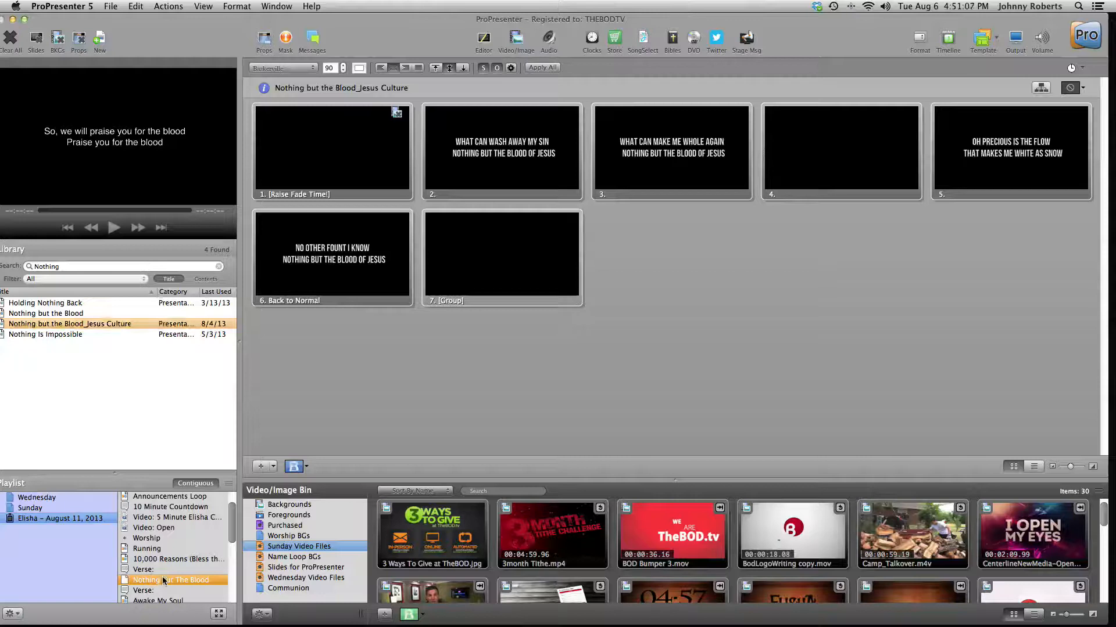
pyautogui.scroll(-1, 960, 432)
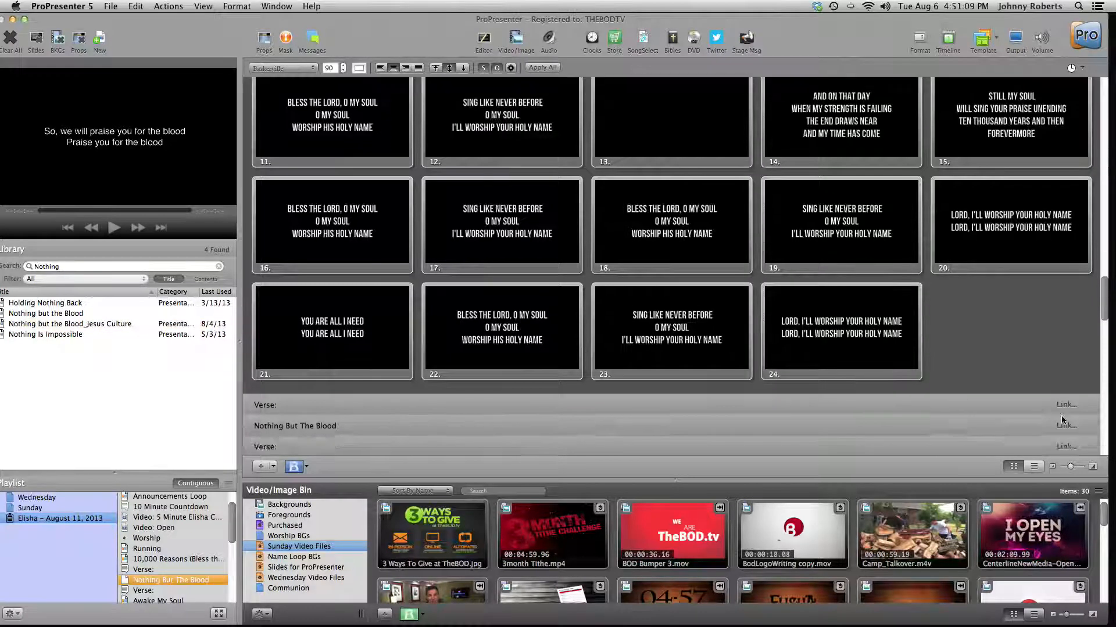
pyautogui.click(1064, 427)
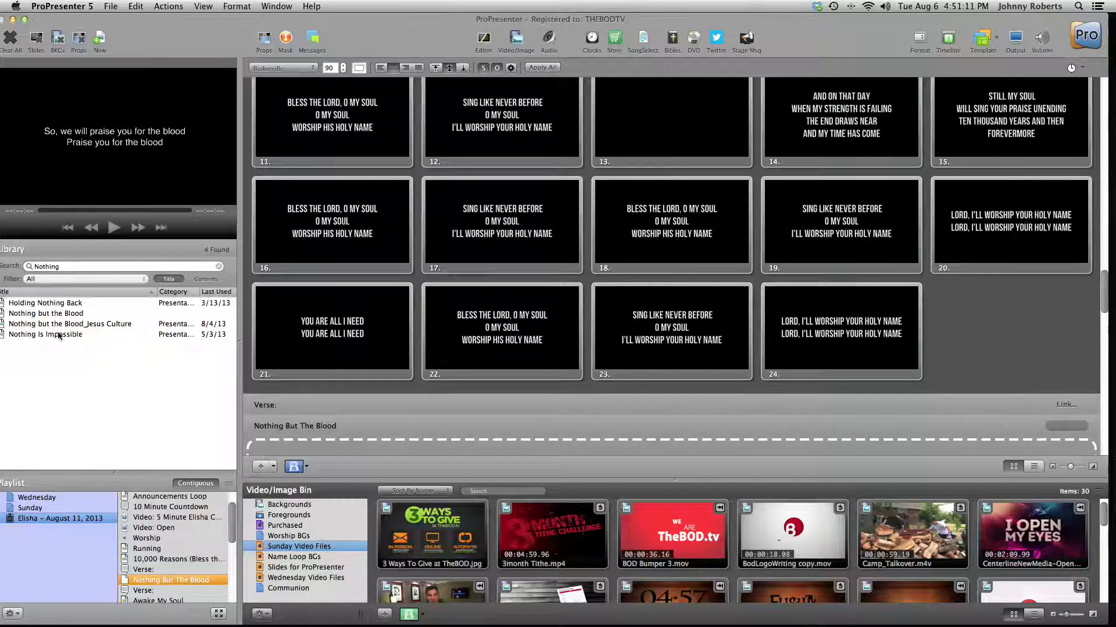
pyautogui.moveTo(54, 325); pyautogui.dragTo(452, 450)
pyautogui.scroll(-5, 523, 407)
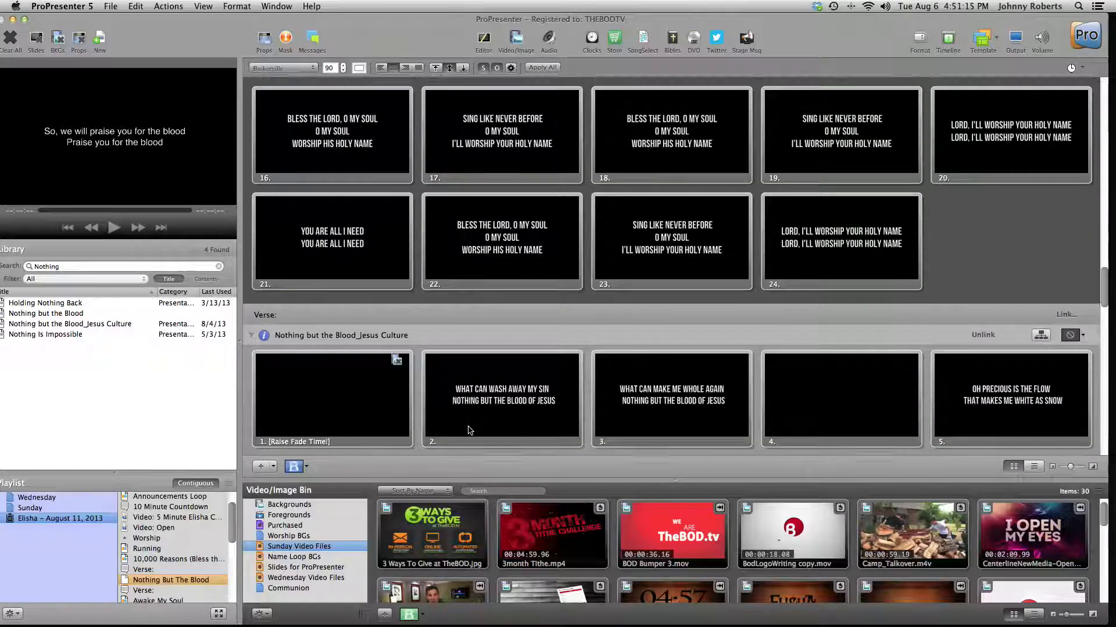
# Open the link drop area of the Verse item below Nothing but the Blood_Jesus Culture and check the Awake My Soul slides.
pyautogui.scroll(-5, 609, 399)
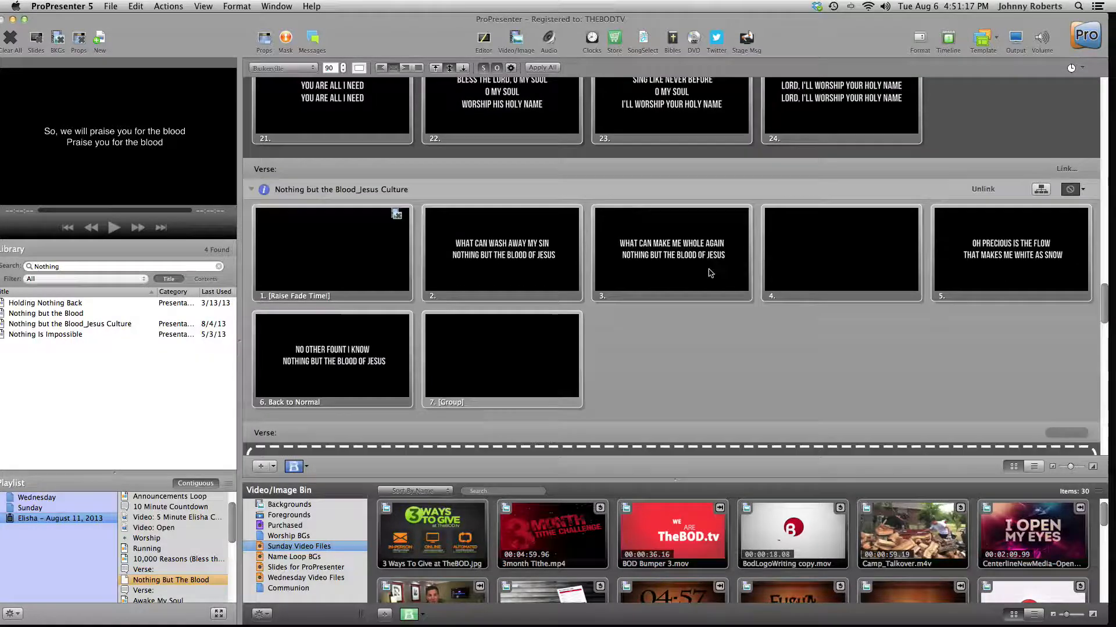
pyautogui.scroll(-15, 866, 254)
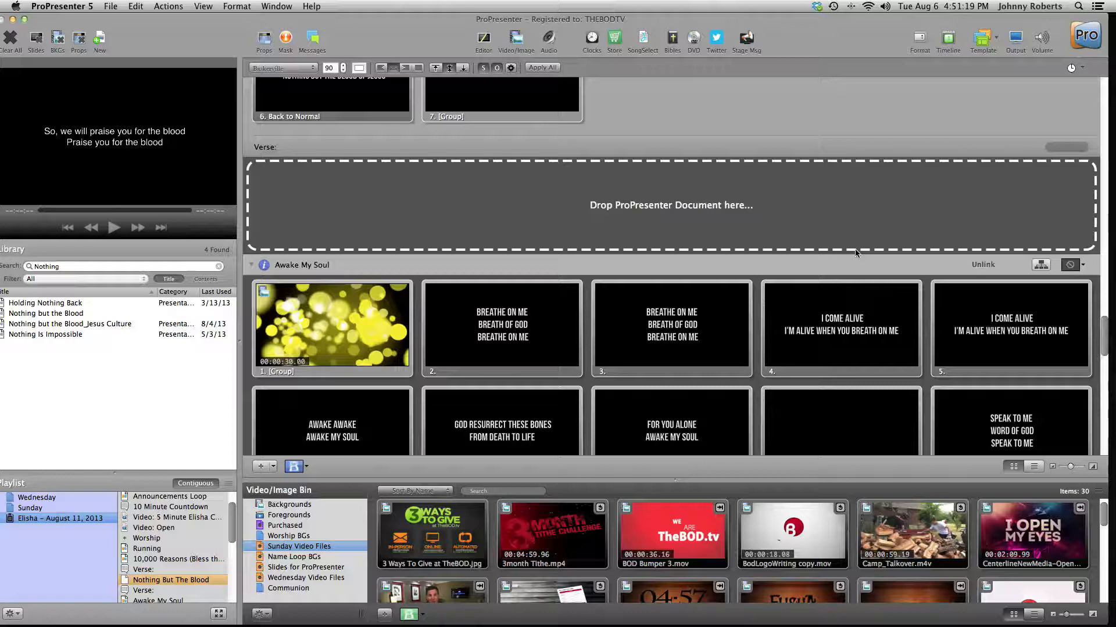
pyautogui.scroll(-3, 846, 253)
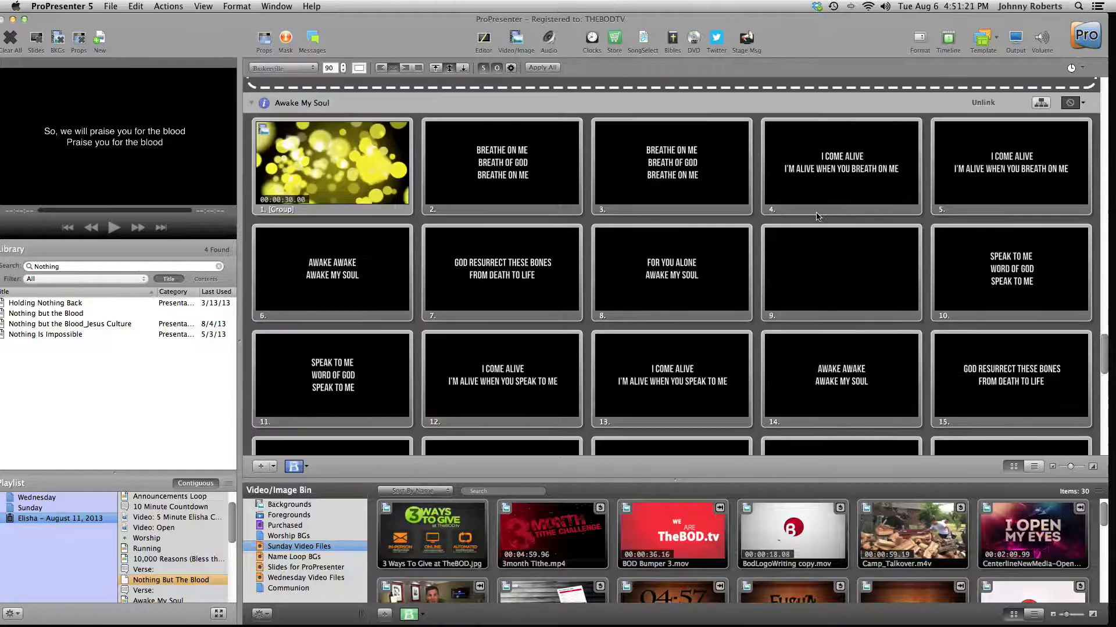
# Restore the Planning Center plan in Chrome, review the Color notes of its Worship songs, and move the window aside to uncover ProPresenter.
pyautogui.moveTo(794, 50); pyautogui.dragTo(739, 53)
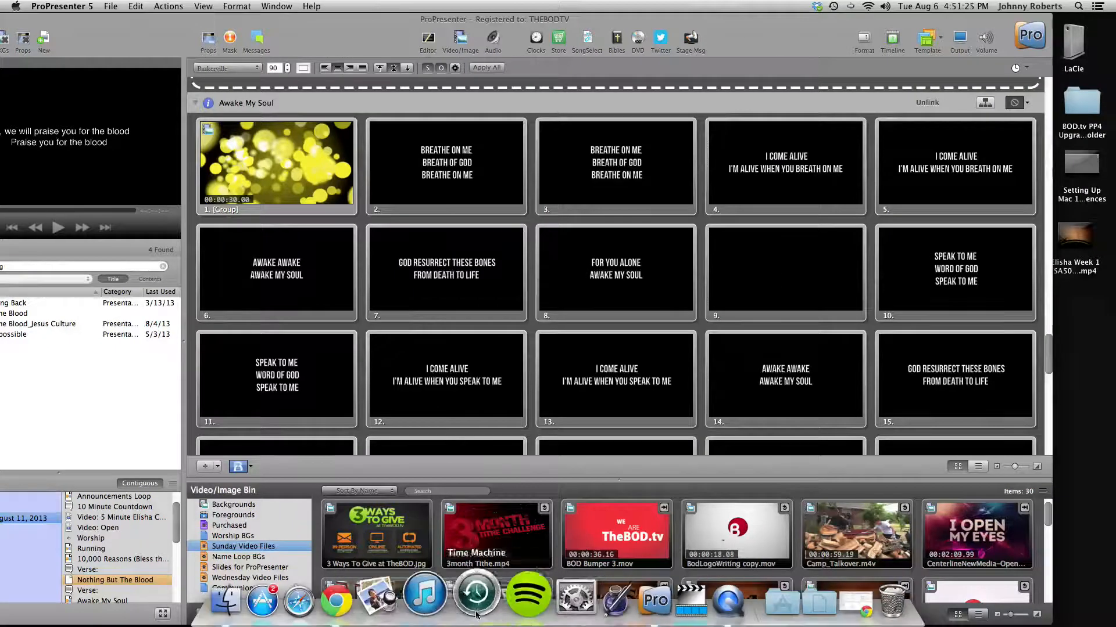
pyautogui.click(379, 605)
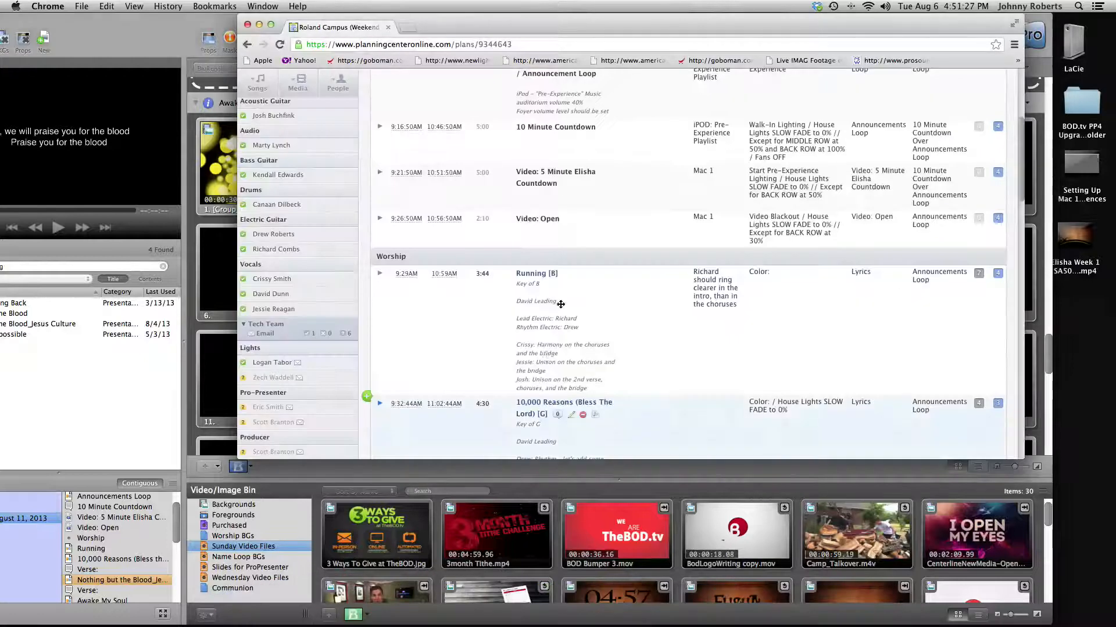
pyautogui.scroll(10, 649, 294)
pyautogui.scroll(-10, 648, 294)
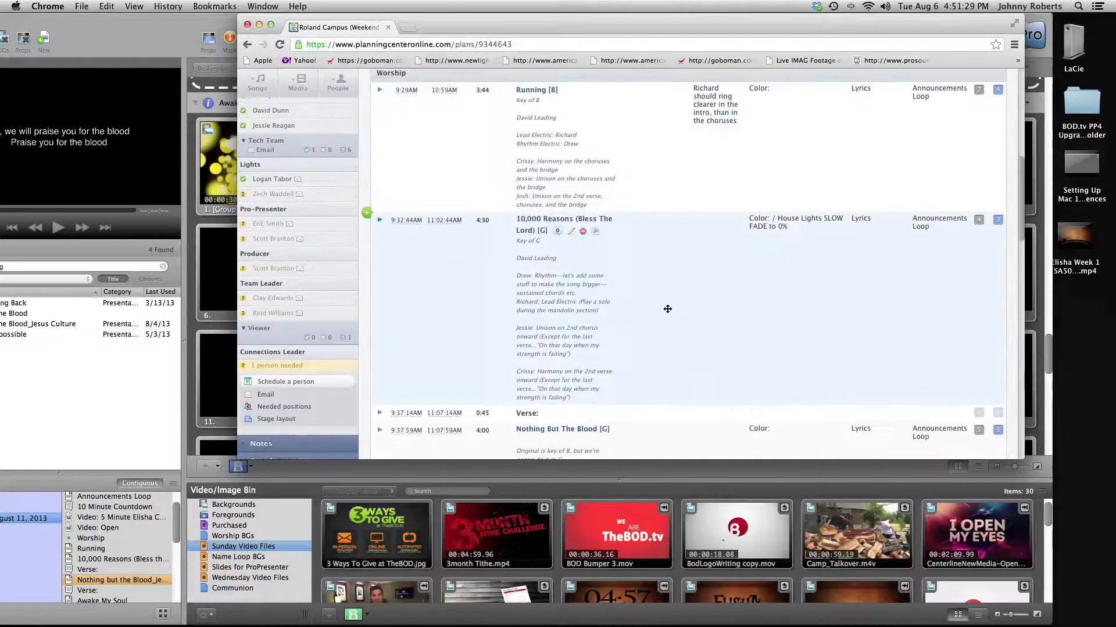
pyautogui.scroll(-3, 715, 279)
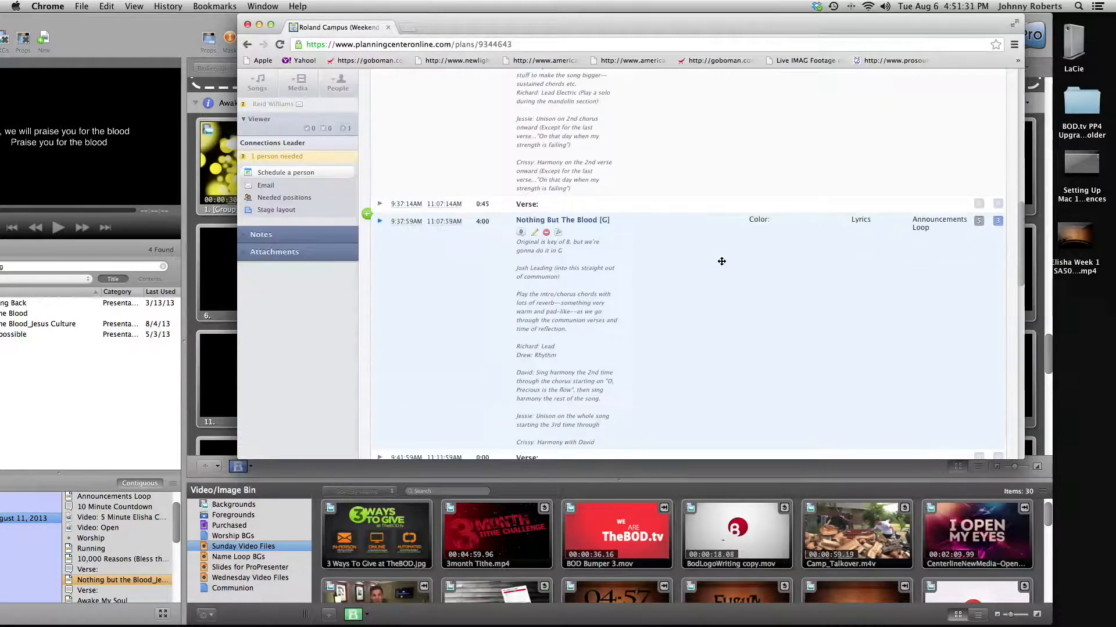
pyautogui.scroll(10, 730, 330)
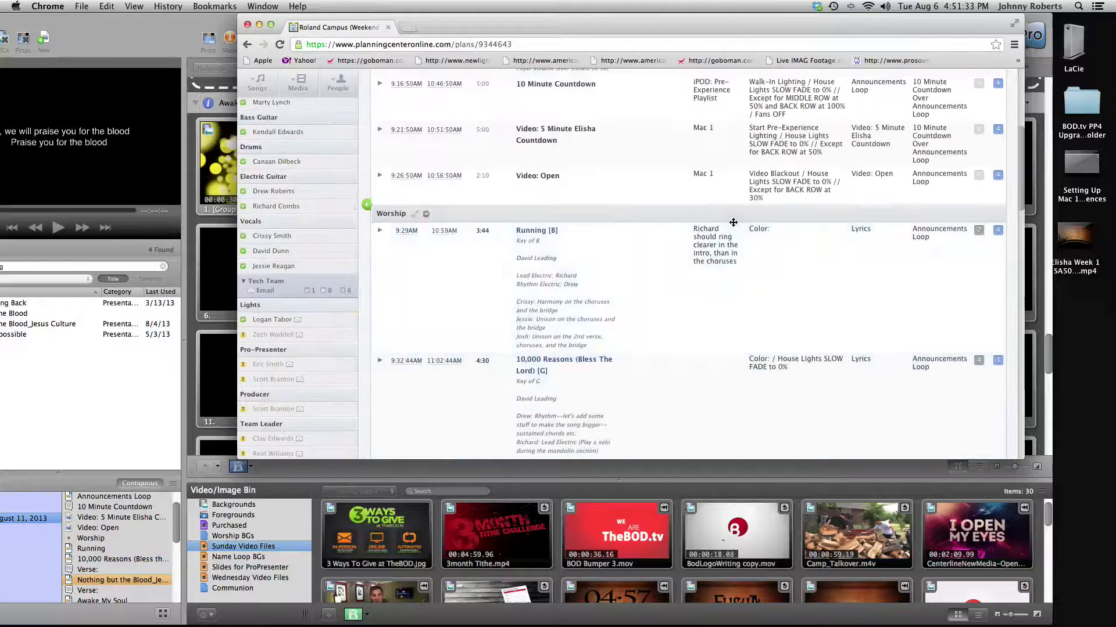
pyautogui.scroll(-3, 750, 261)
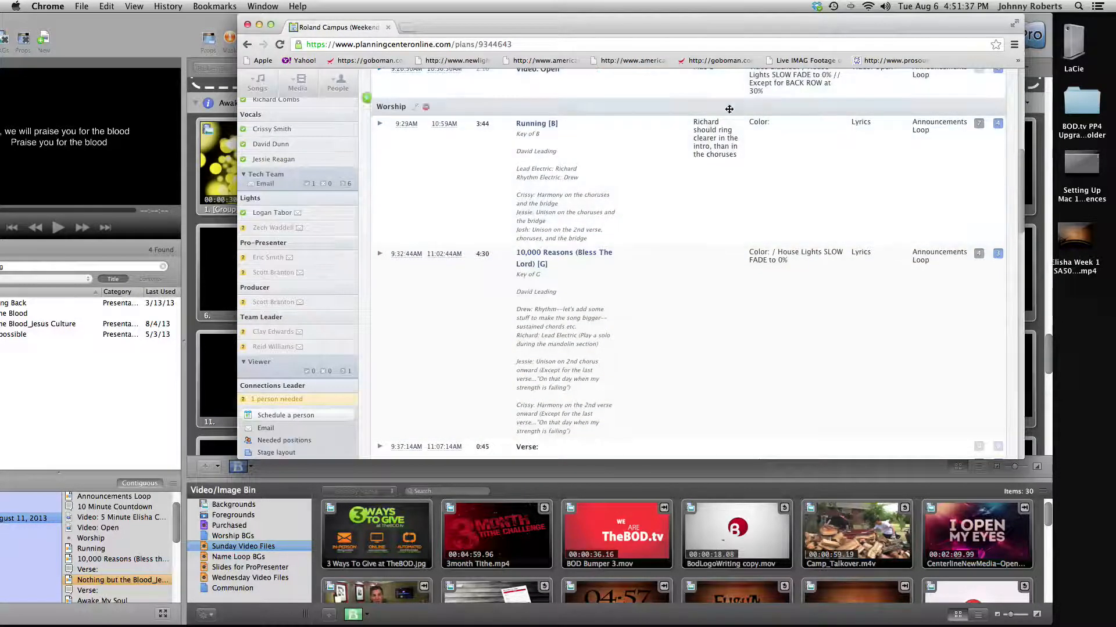
pyautogui.moveTo(736, 18); pyautogui.dragTo(932, 138)
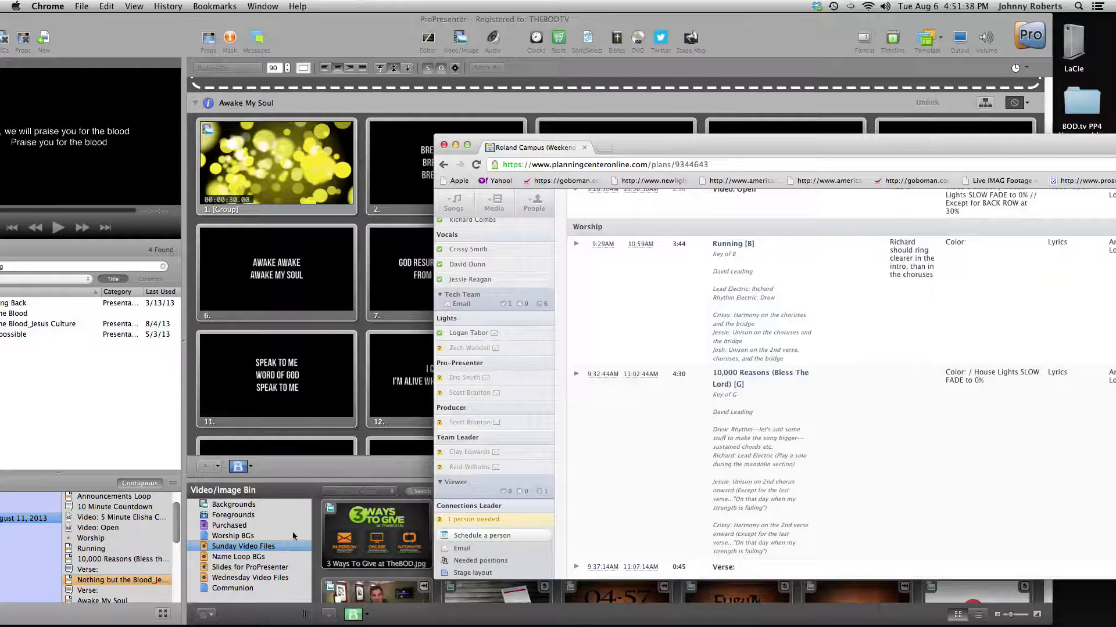
# Apply the yellow bokeh background from the Worship BGs collection to the first Awake My Soul slide.
pyautogui.click(273, 488)
pyautogui.click(243, 536)
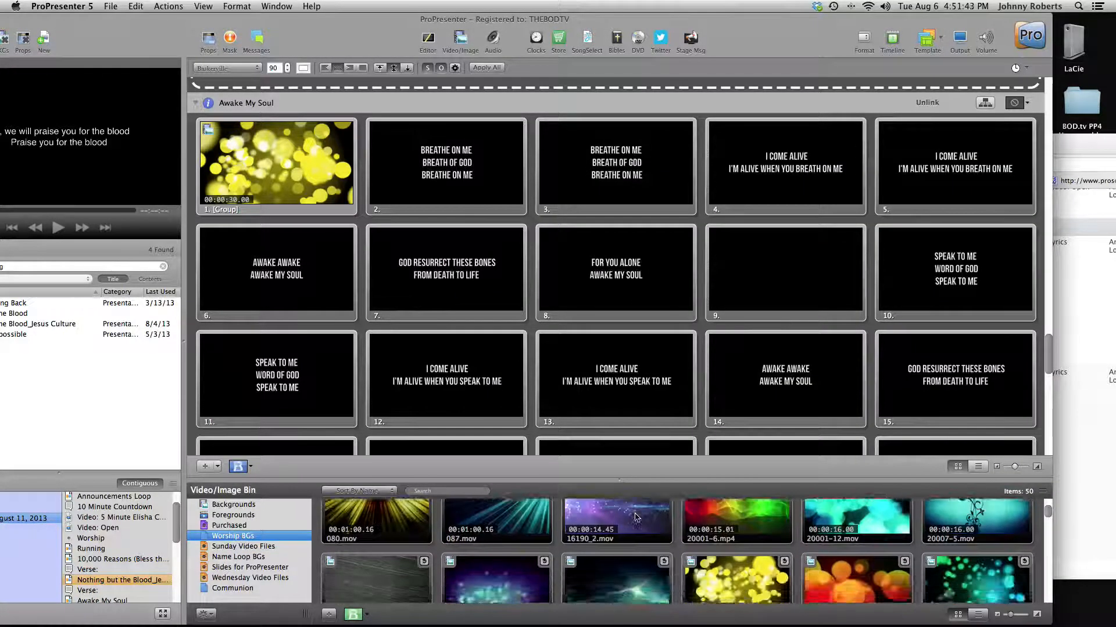
pyautogui.moveTo(709, 591); pyautogui.dragTo(233, 142)
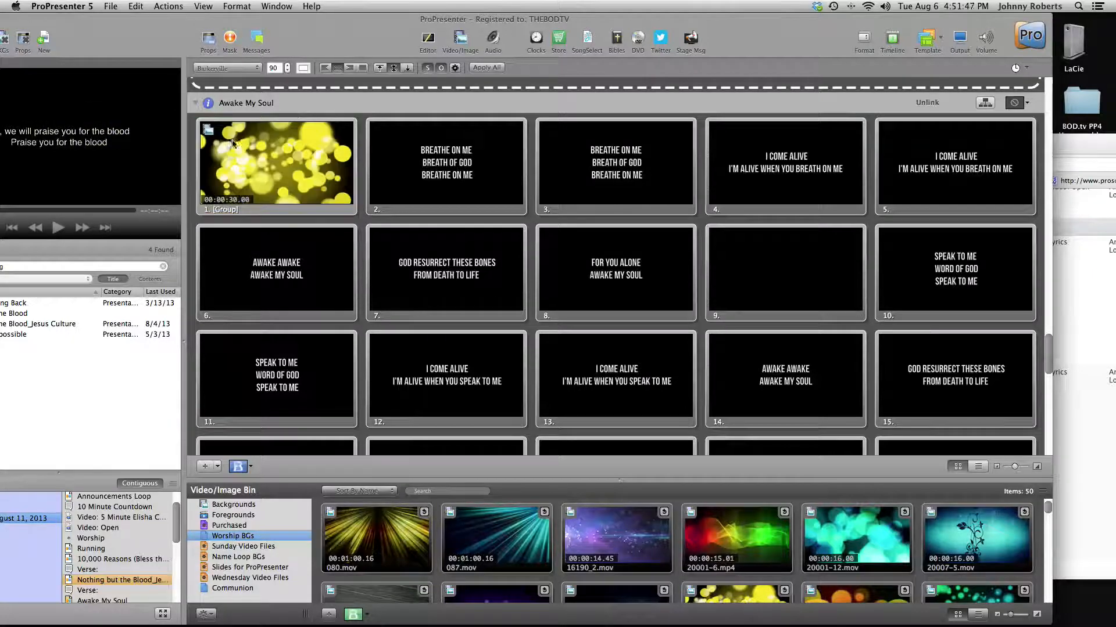
# Open the link drop area of the Offering/Giving Talk item in the Message section.
pyautogui.scroll(-10, 407, 116)
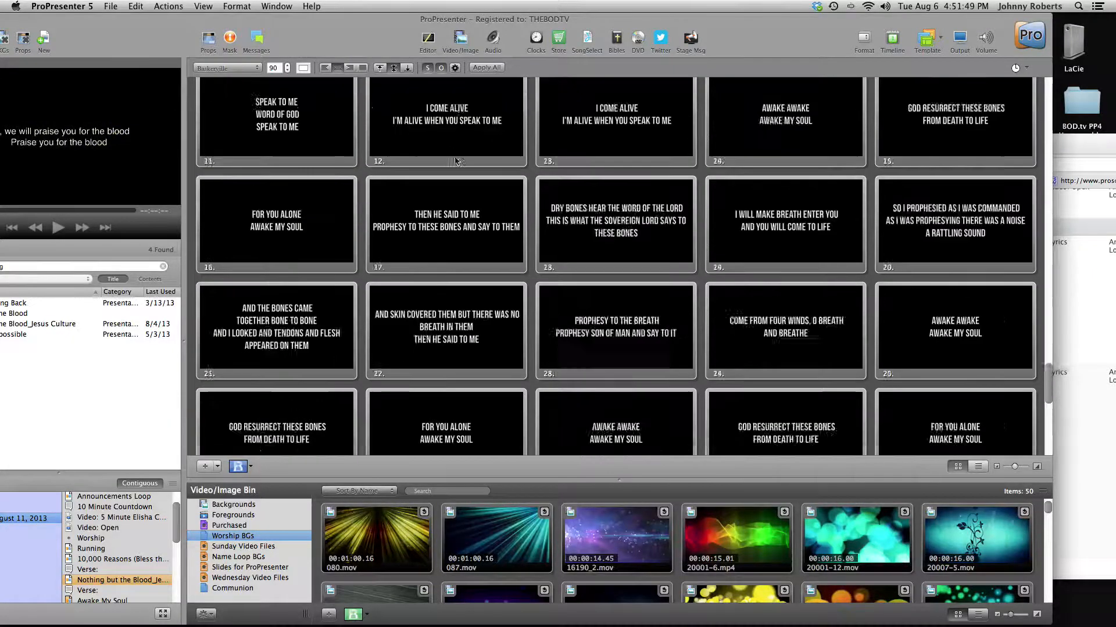
pyautogui.scroll(-10, 459, 174)
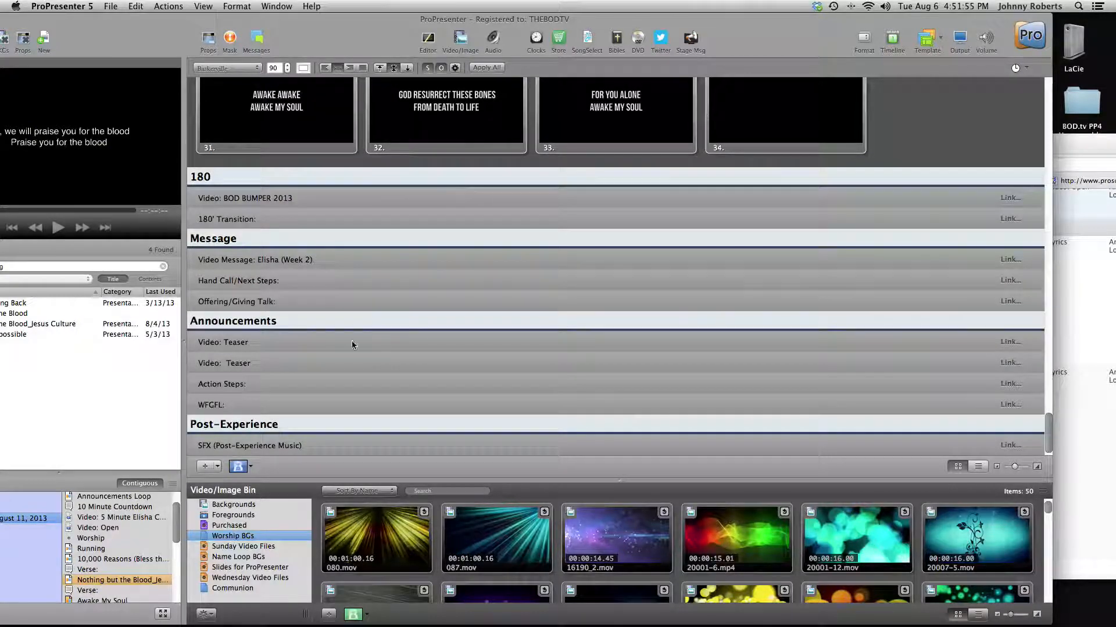
pyautogui.moveTo(383, 39); pyautogui.dragTo(479, 19)
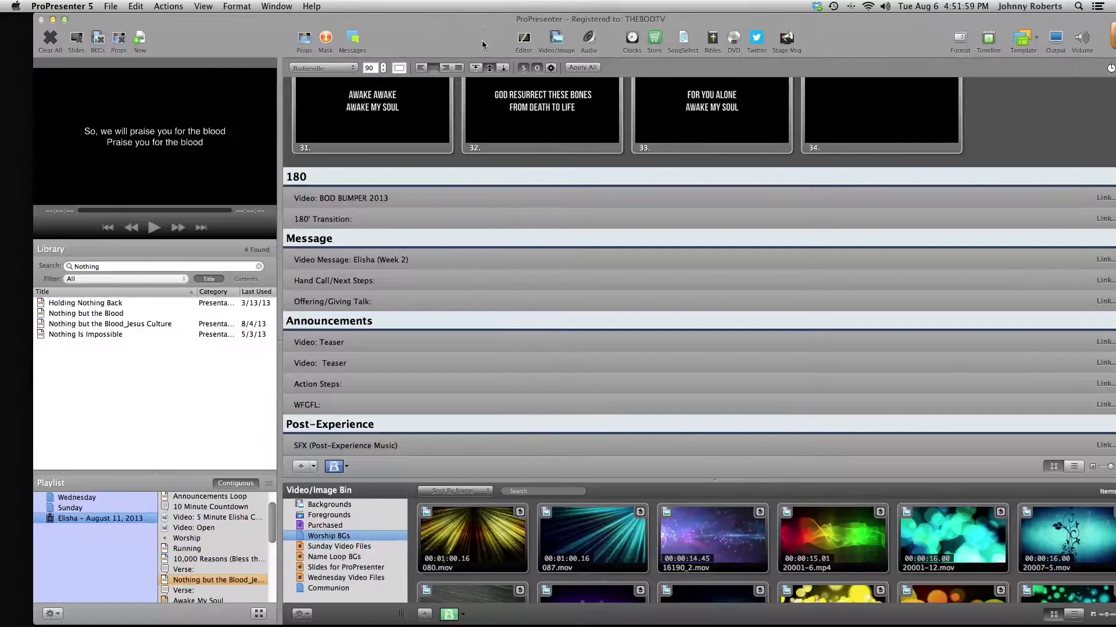
pyautogui.moveTo(828, 29); pyautogui.dragTo(771, 29)
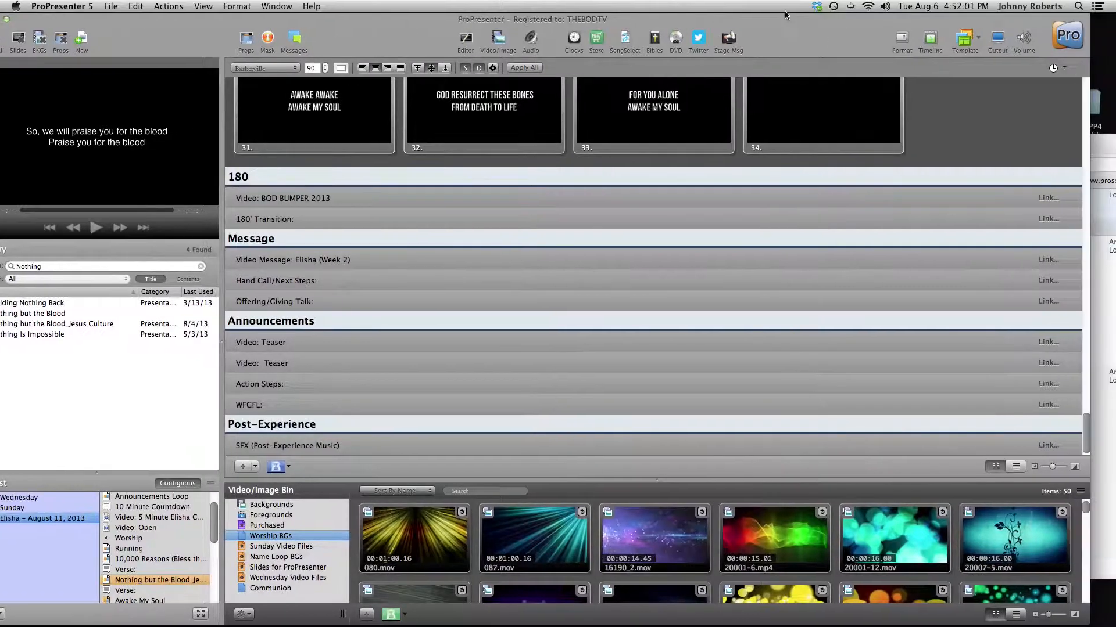
pyautogui.click(1048, 301)
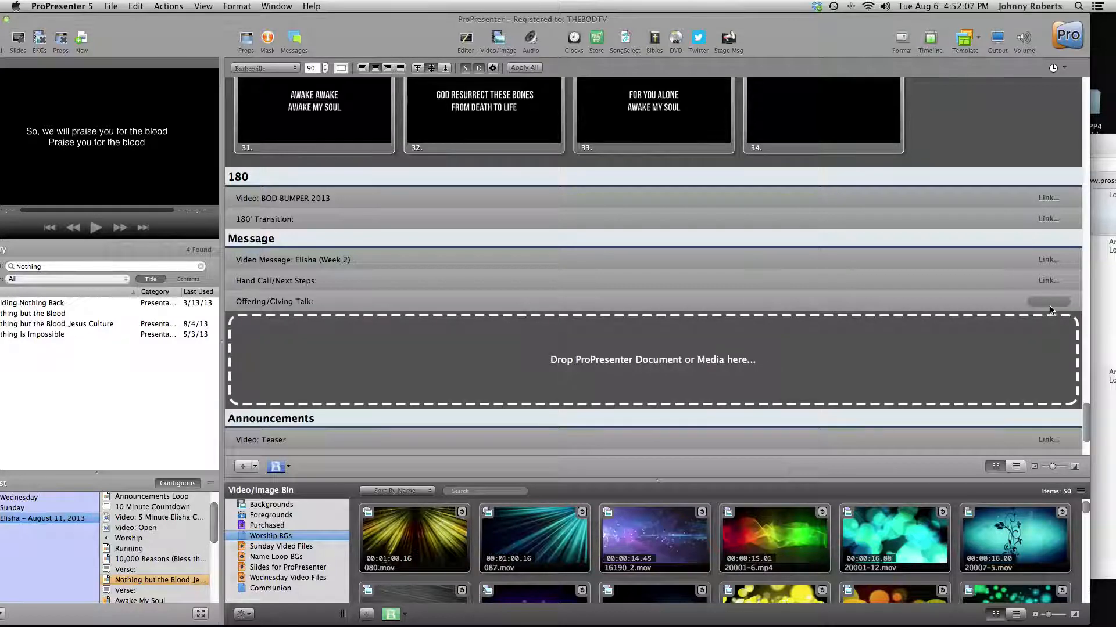
# Search the library for "Giving" and for "Offerin", and clear the search.
pyautogui.click(89, 268)
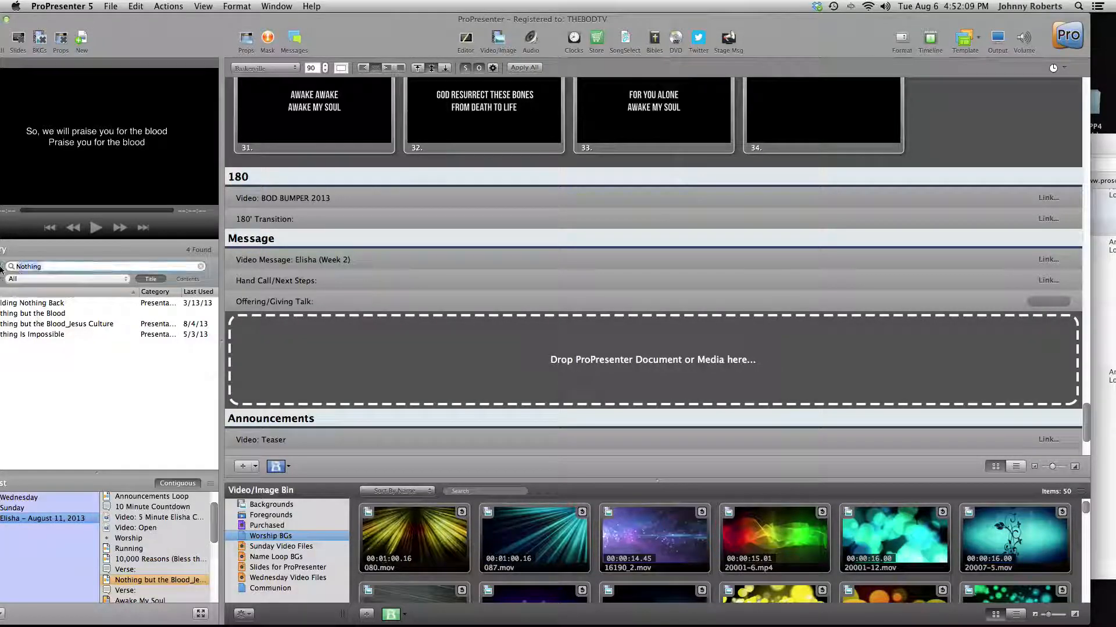
pyautogui.press('super+a')
pyautogui.write('Gi')
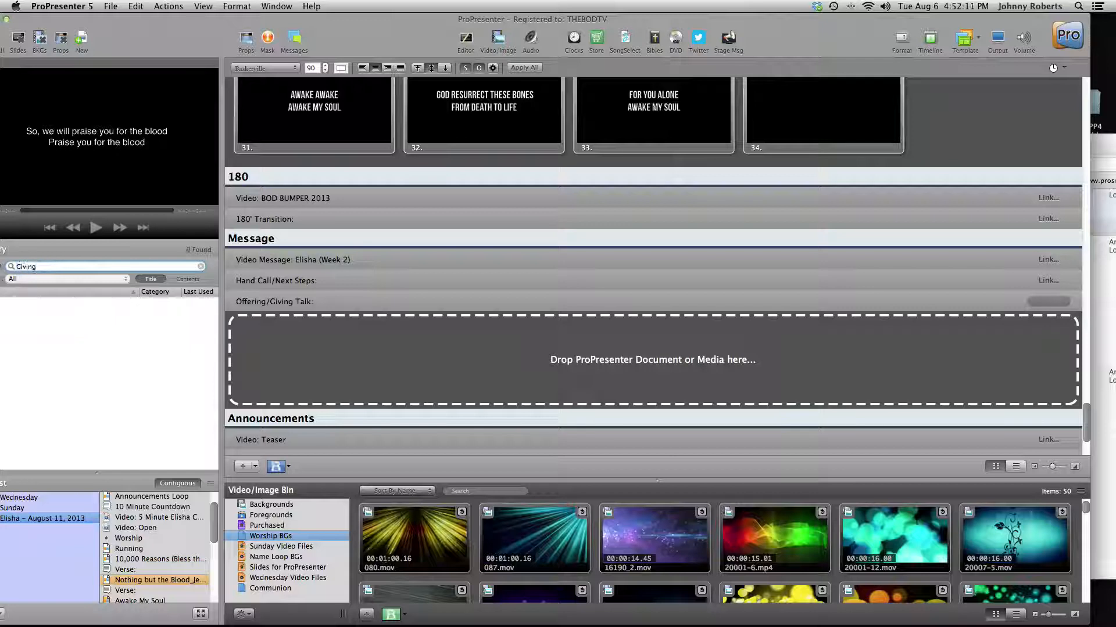
pyautogui.press('BackSpace')
pyautogui.press('BackSpace')
pyautogui.press('BackSpace')
pyautogui.press('BackSpace')
pyautogui.press('BackSpace')
pyautogui.write('Offerin')
pyautogui.press('BackSpace')
pyautogui.press('BackSpace')
pyautogui.press('BackSpace')
pyautogui.press('BackSpace')
pyautogui.press('BackSpace')
pyautogui.press('BackSpace')
pyautogui.press('BackSpace')
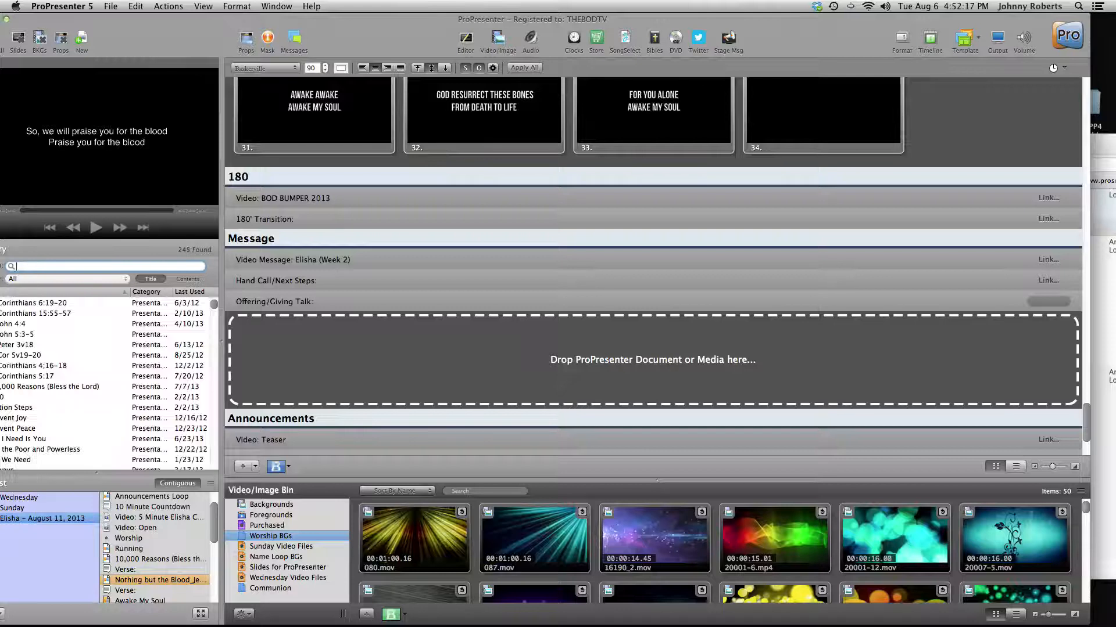
pyautogui.press('BackSpace')
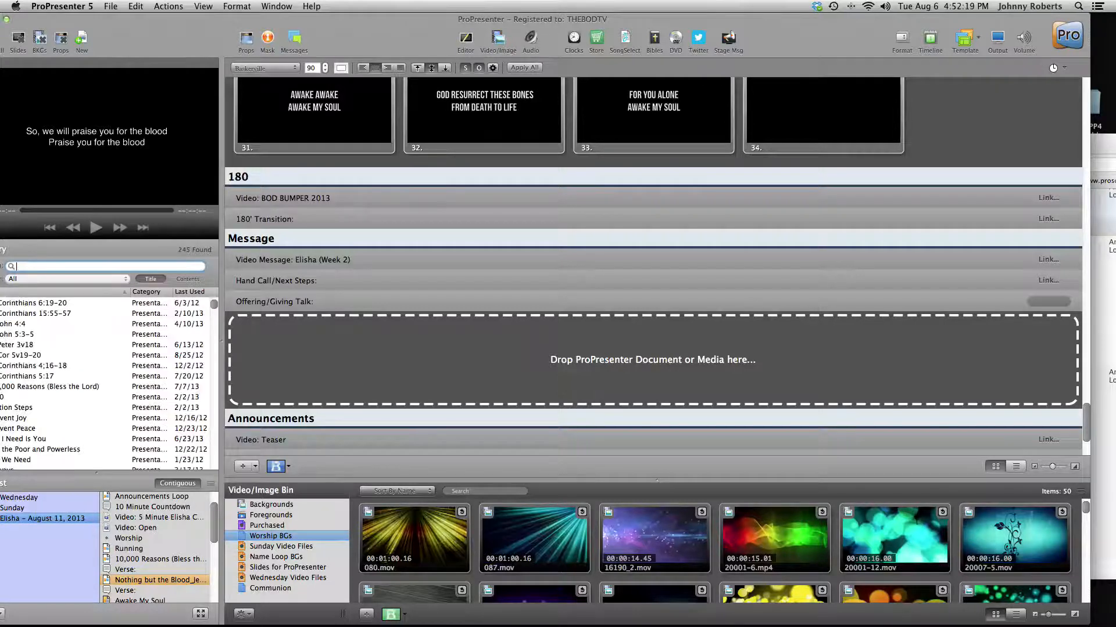
# Search the library for "Action", try linking the Action Steps document to the Action Steps item under Announcements, and unlink it.
pyautogui.write('Action')
pyautogui.scroll(-4, 420, 329)
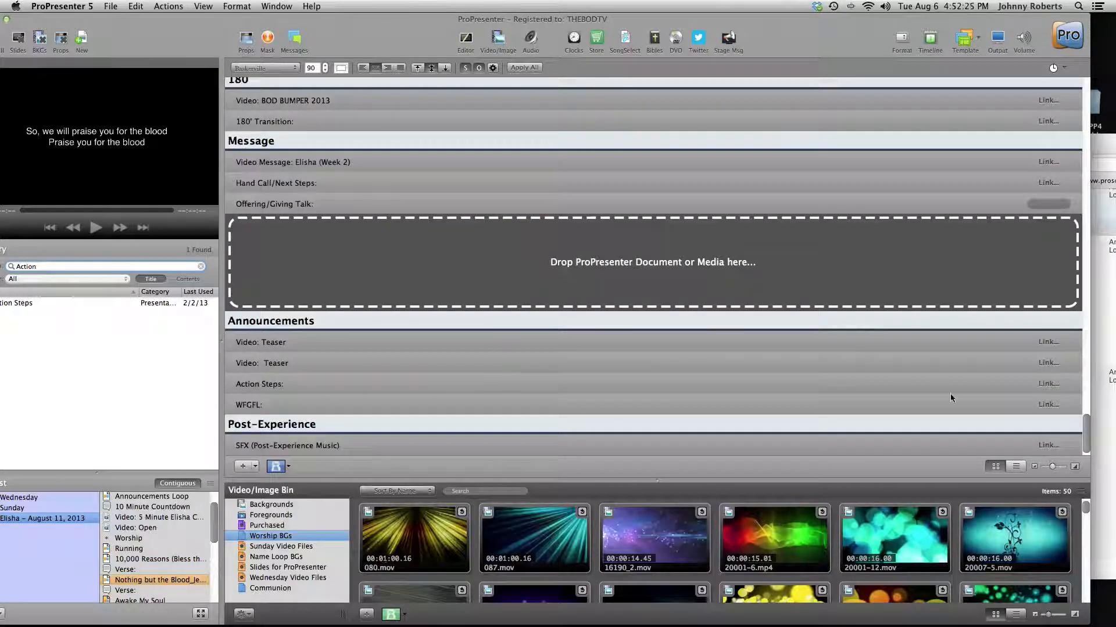
pyautogui.click(1025, 393)
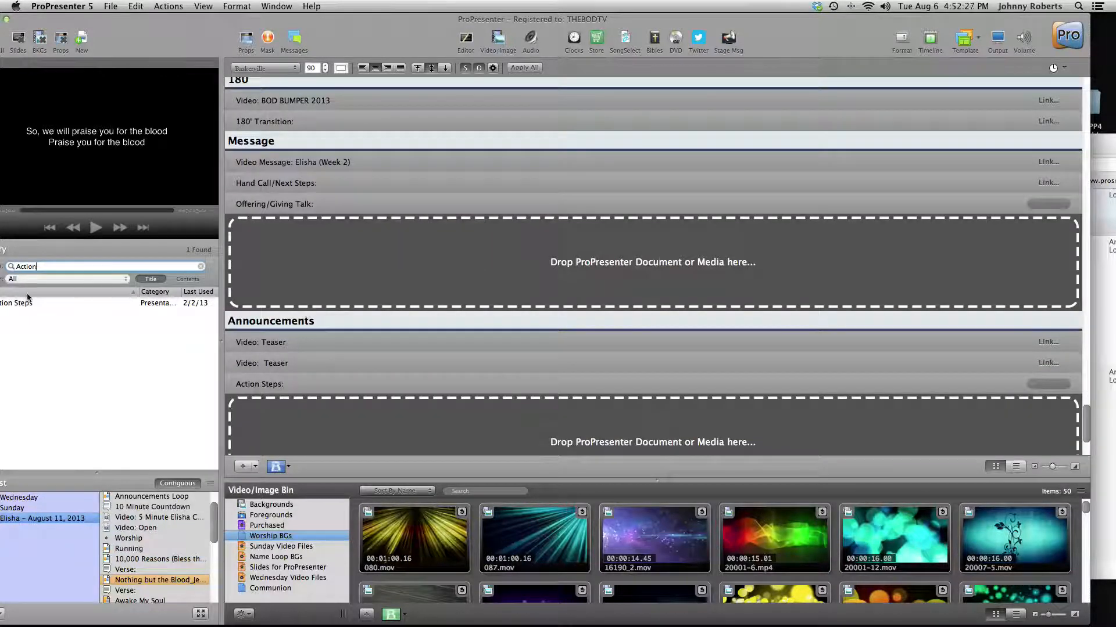
pyautogui.moveTo(6, 304); pyautogui.dragTo(441, 433)
pyautogui.scroll(-3, 873, 381)
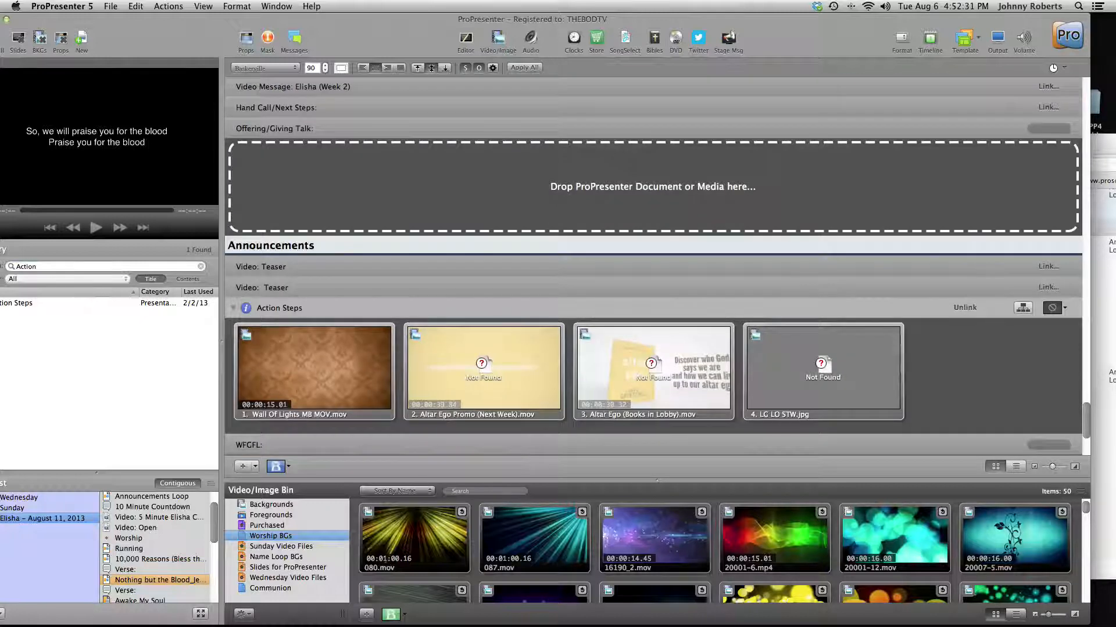
pyautogui.click(965, 308)
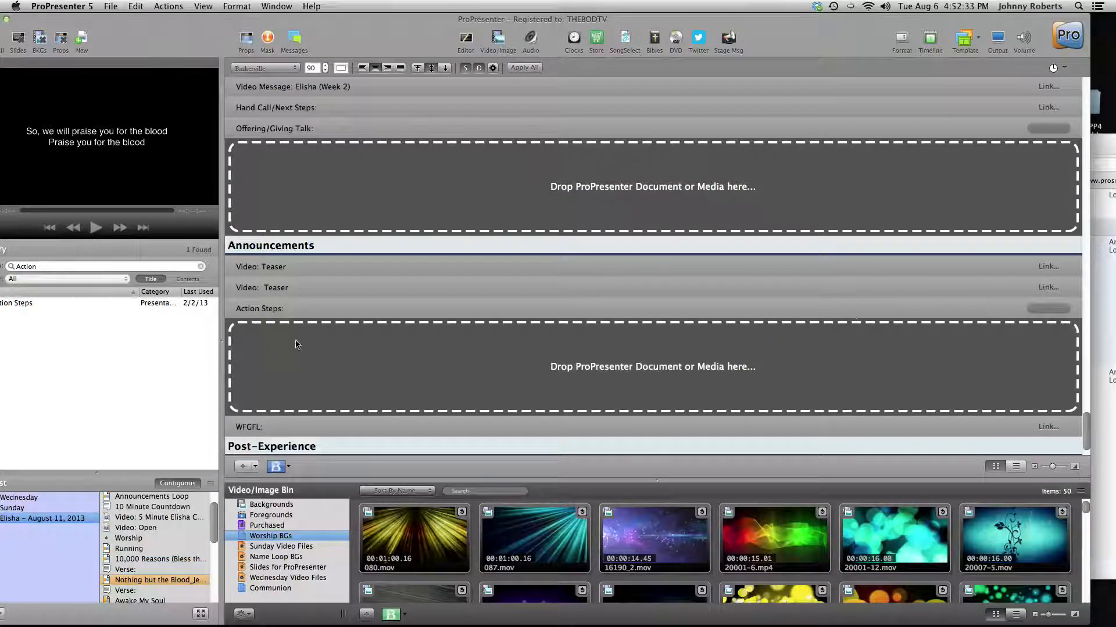
# Switch to the Planning Center plan in Chrome and examine the Mac 1 and Mac 2 notes down to the Message section.
pyautogui.moveTo(251, 28); pyautogui.dragTo(317, 28)
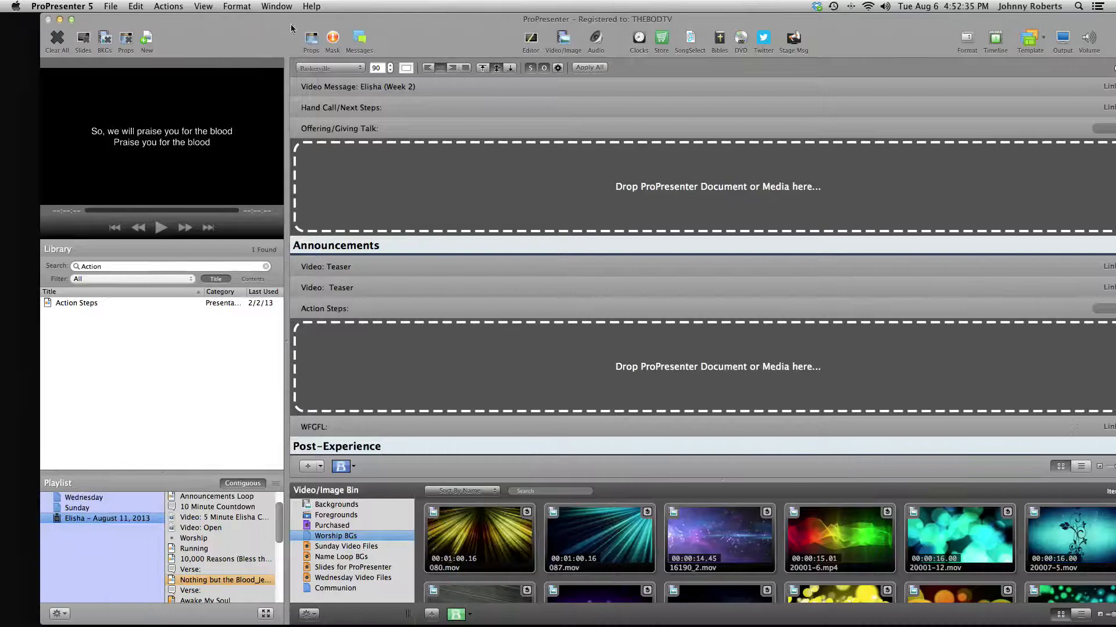
pyautogui.click(174, 266)
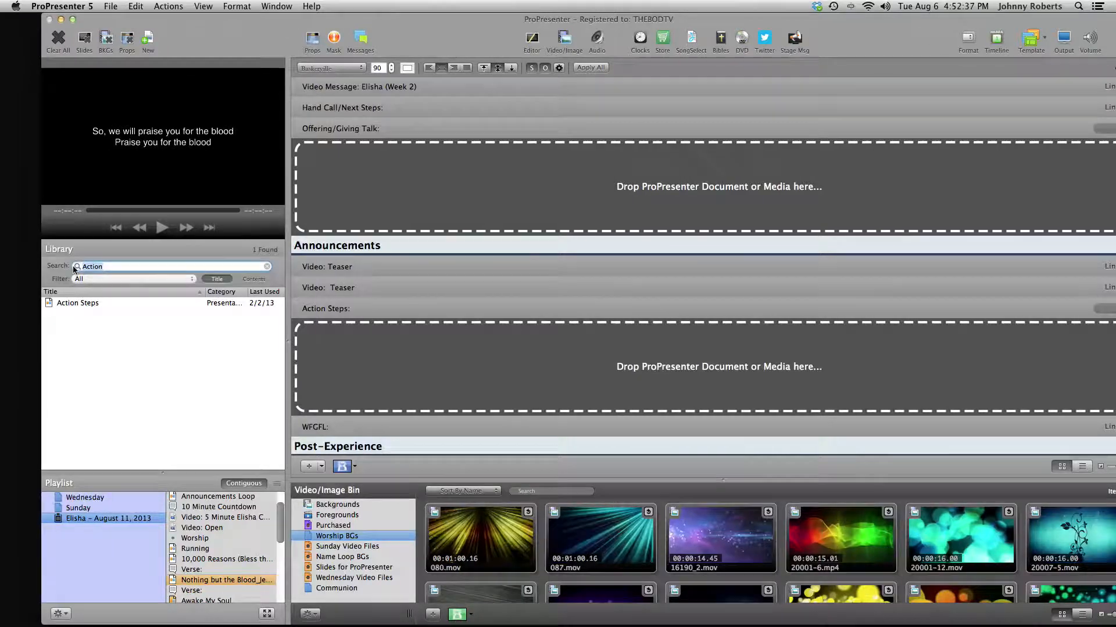
pyautogui.scroll(2, 505, 274)
pyautogui.scroll(1, 546, 264)
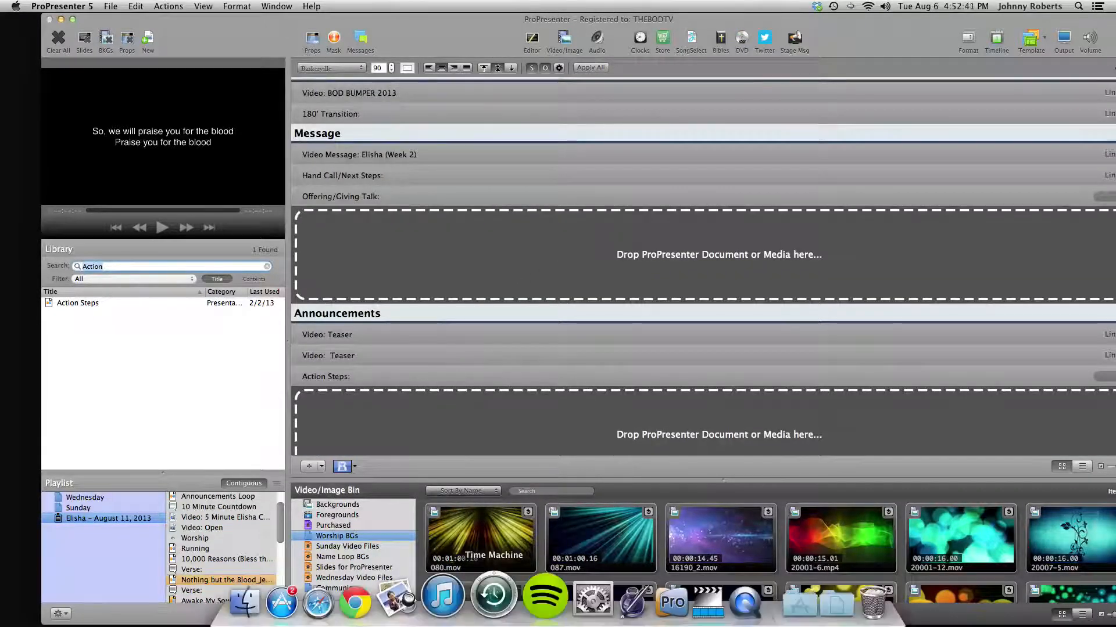
pyautogui.click(395, 607)
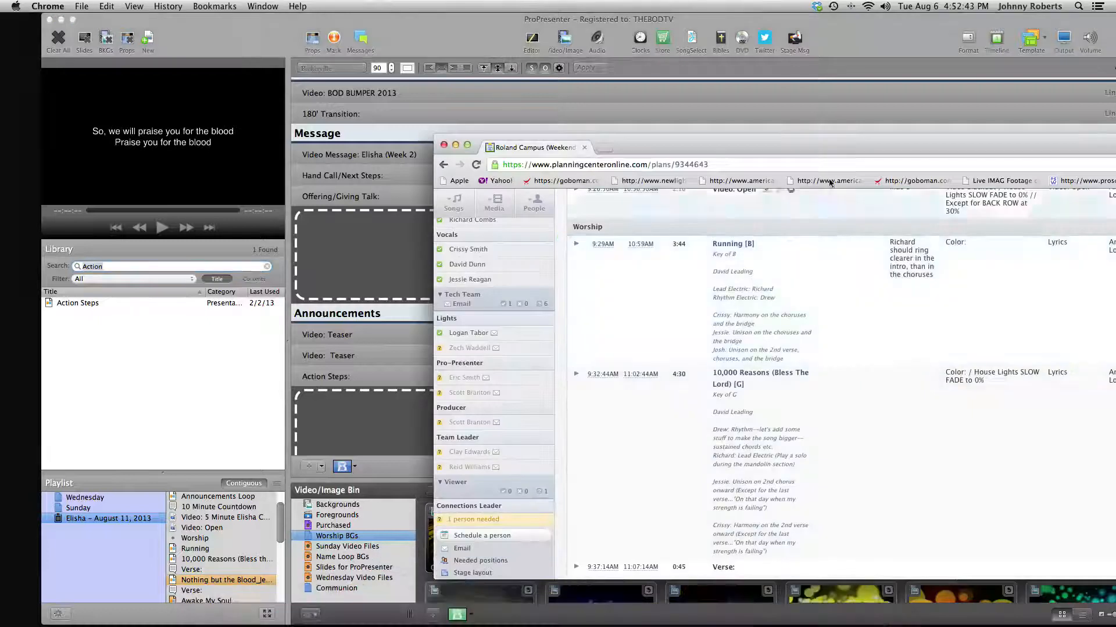
pyautogui.moveTo(755, 147); pyautogui.dragTo(549, 92)
pyautogui.scroll(10, 794, 191)
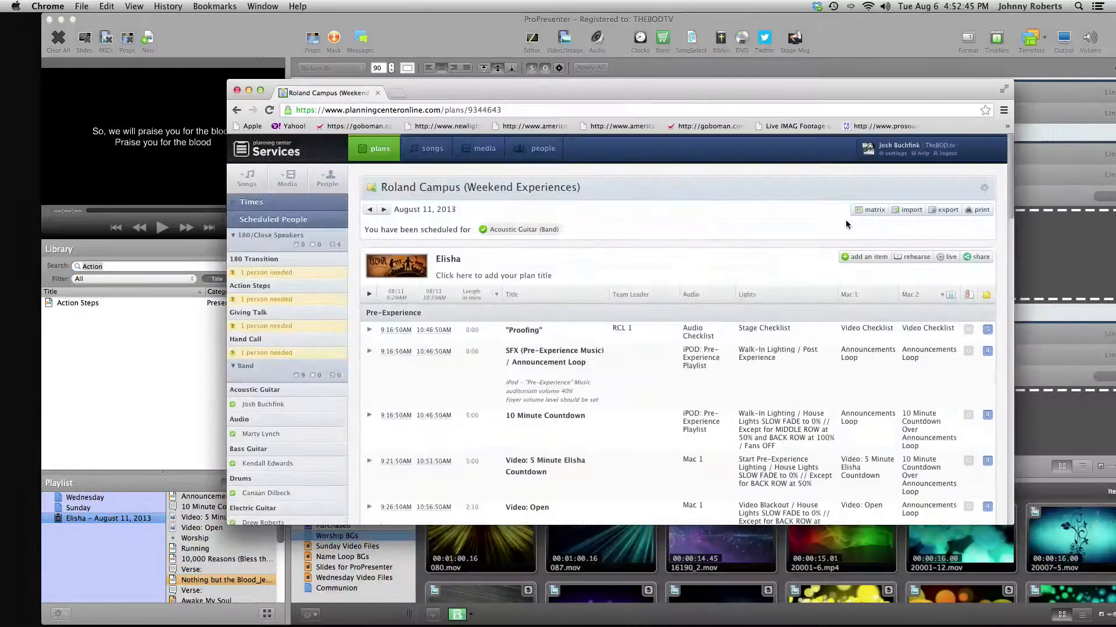
pyautogui.scroll(-3, 845, 219)
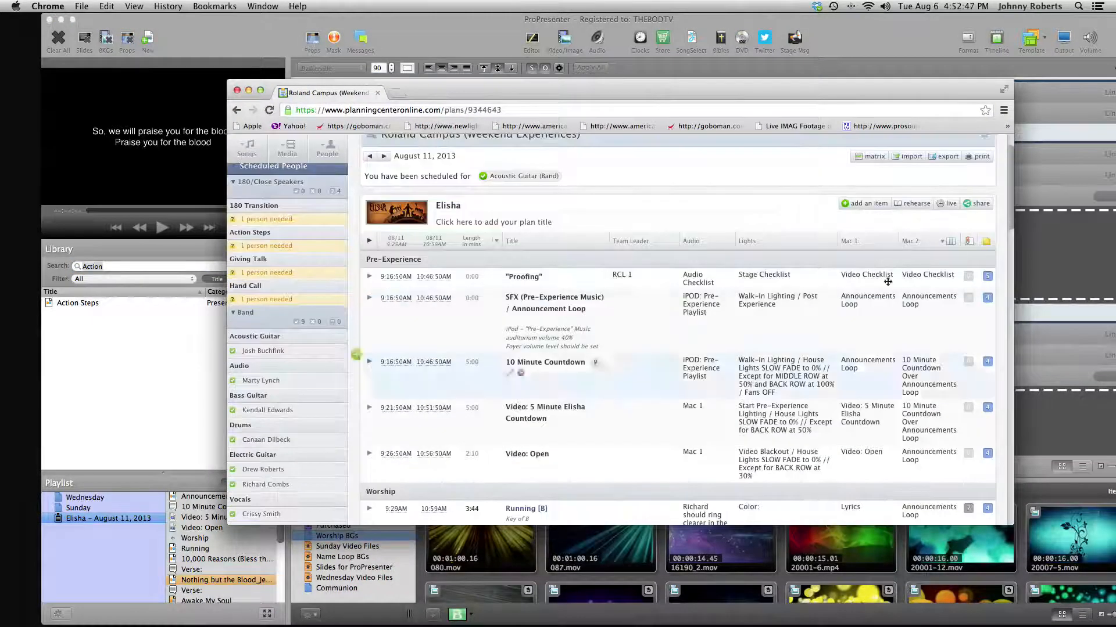
pyautogui.scroll(-3, 926, 356)
pyautogui.scroll(-9, 929, 357)
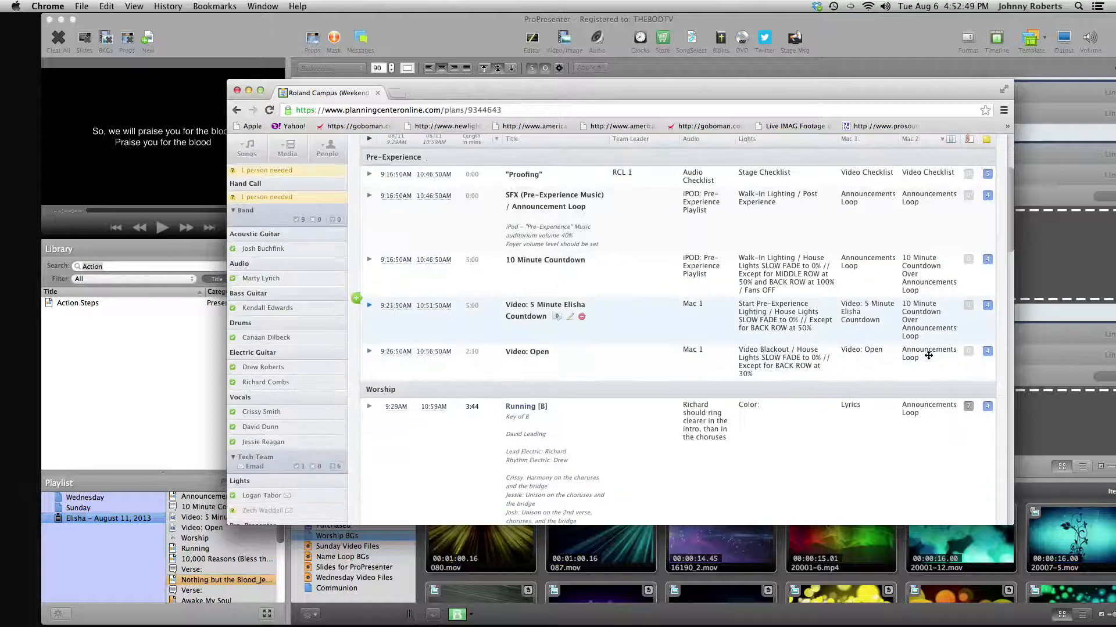
pyautogui.scroll(-15, 924, 351)
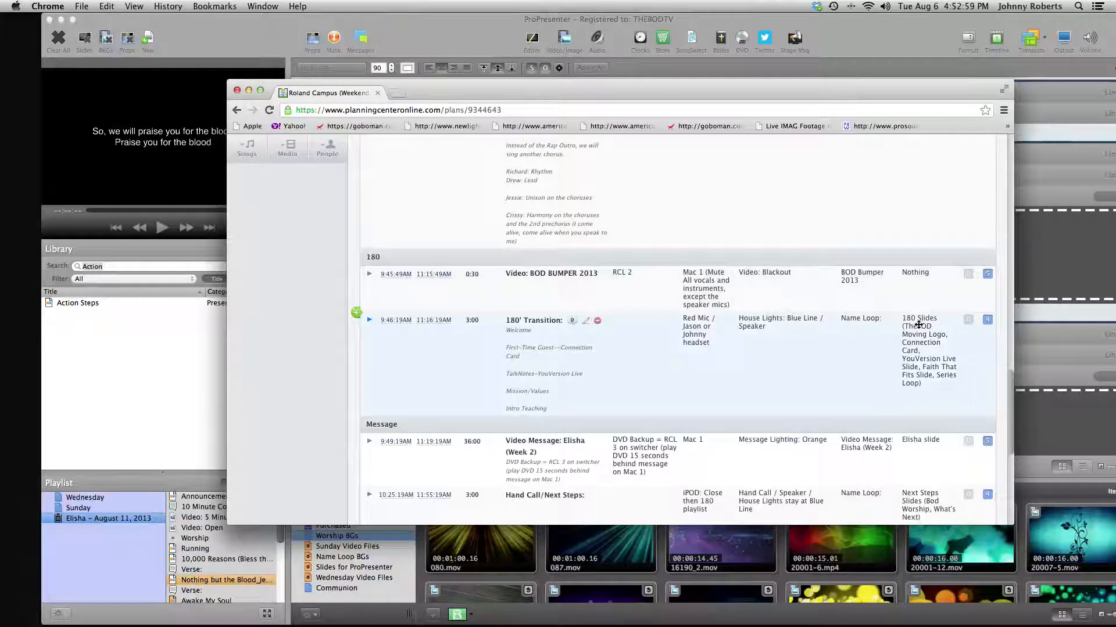
# Return to ProPresenter, search the library for "Name Loop", and link the Name Loop document to the Offering/Giving Talk item.
pyautogui.click(174, 385)
pyautogui.write('Name Loop')
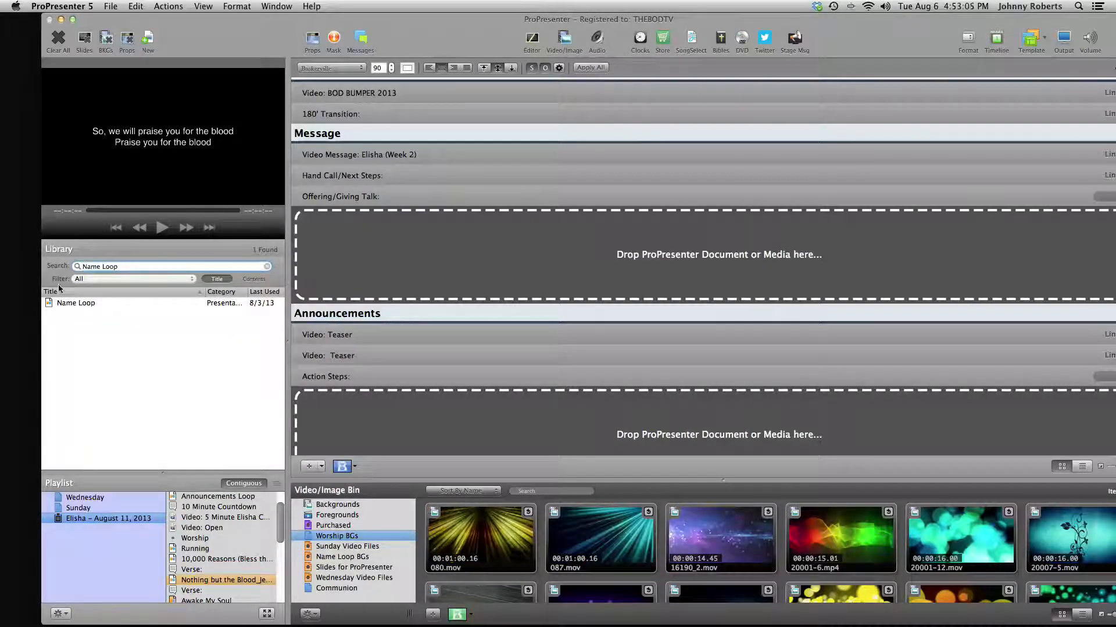
pyautogui.moveTo(65, 300); pyautogui.dragTo(542, 271)
pyautogui.scroll(1, 569, 260)
pyautogui.scroll(-5, 570, 256)
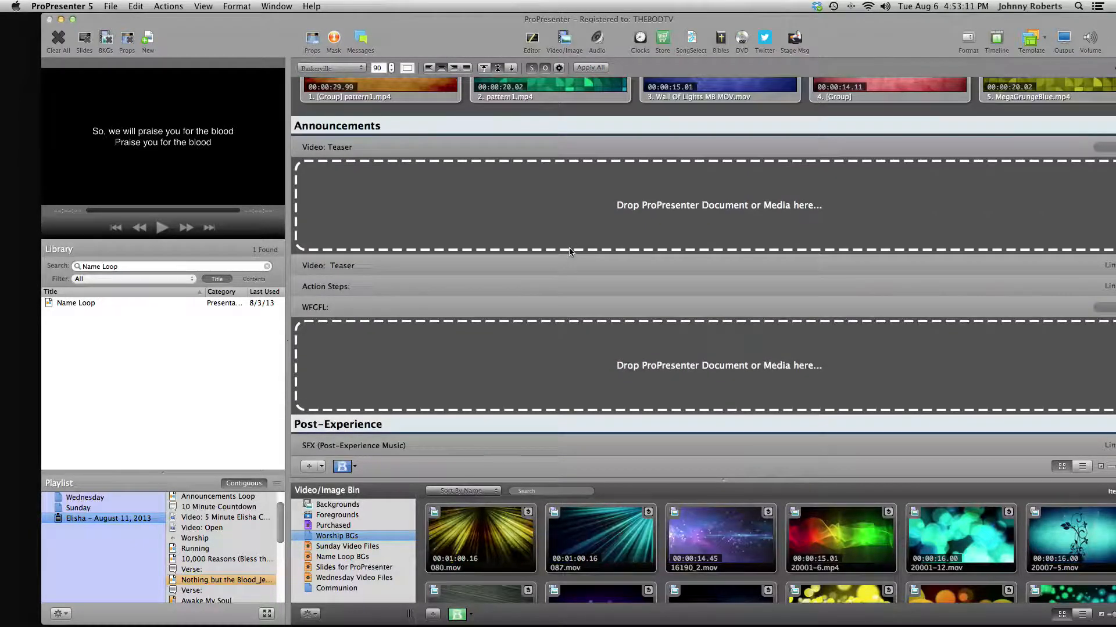
pyautogui.scroll(10, 569, 251)
pyautogui.scroll(6, 571, 252)
pyautogui.scroll(-6, 579, 246)
# Check the 180' Transition notes in the Planning Center plan and display the first Name Loop slide in ProPresenter.
pyautogui.moveTo(852, 50); pyautogui.dragTo(821, 436)
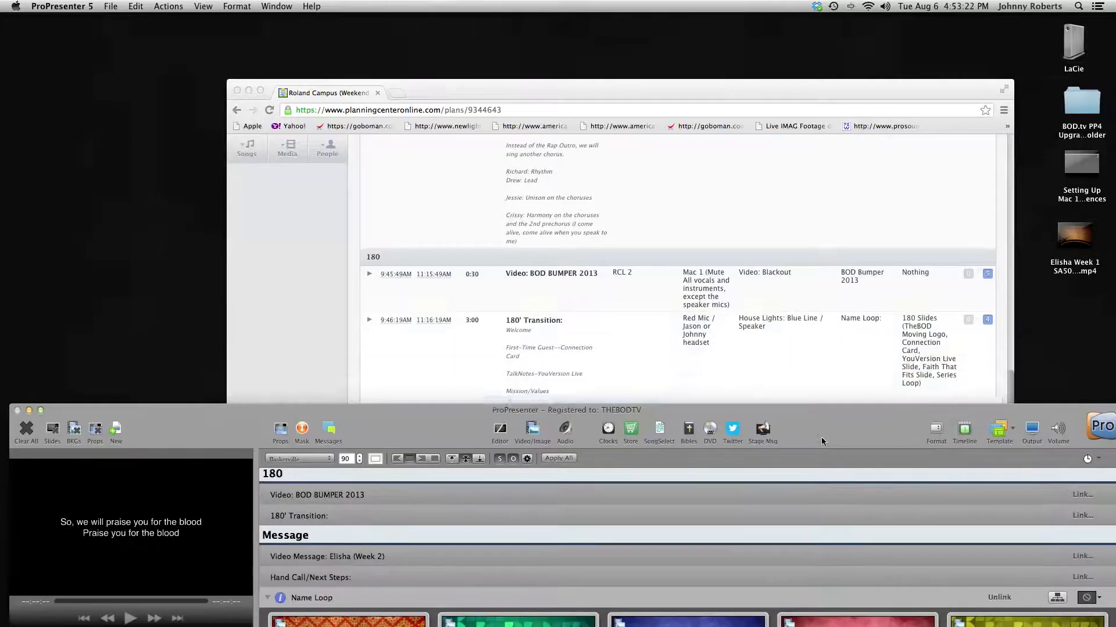
pyautogui.click(770, 347)
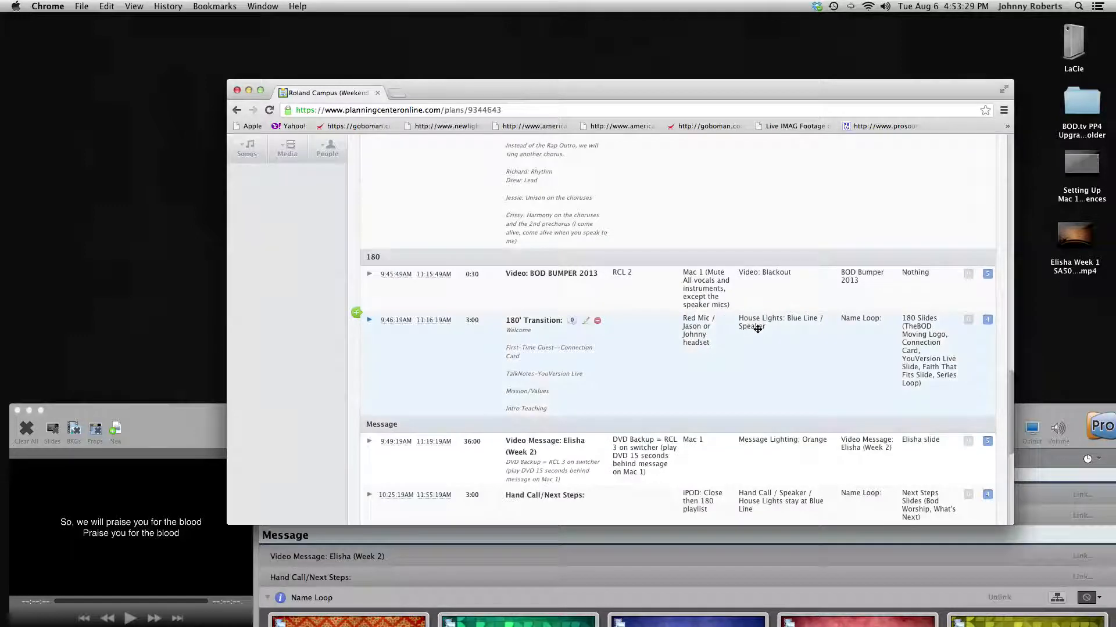
pyautogui.click(215, 424)
pyautogui.moveTo(215, 424); pyautogui.dragTo(264, 38)
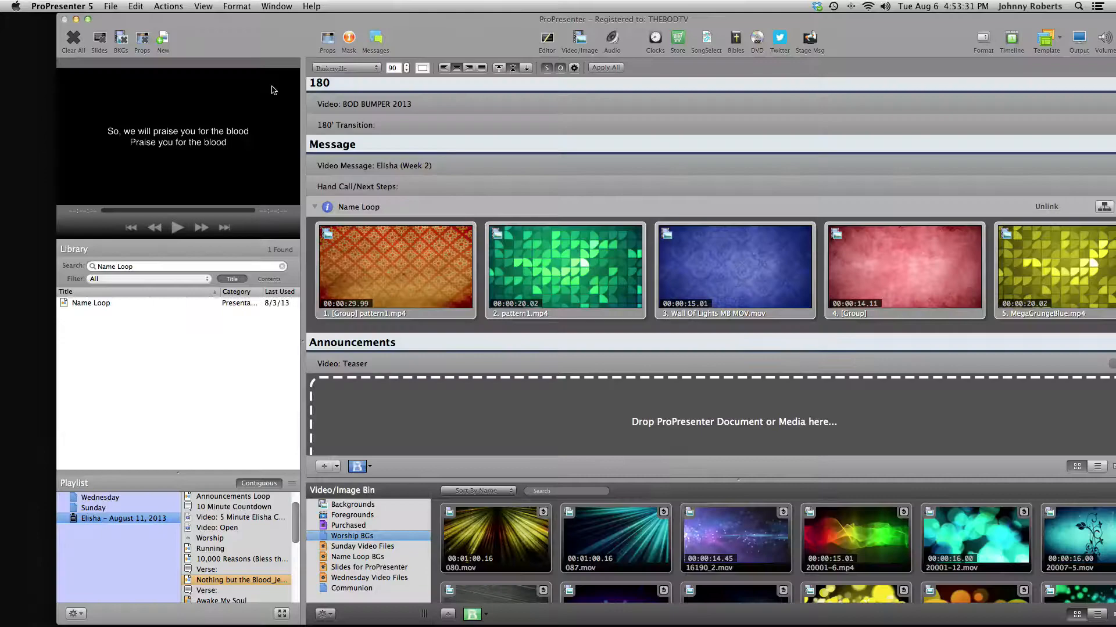
pyautogui.moveTo(512, 33); pyautogui.dragTo(583, 464)
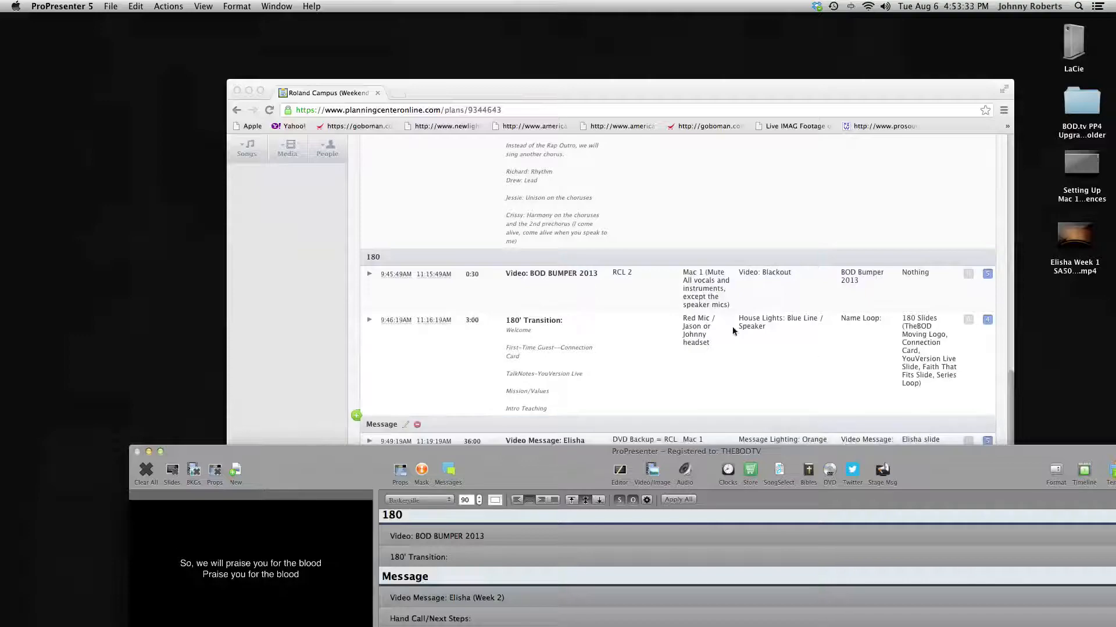
pyautogui.moveTo(335, 476); pyautogui.dragTo(399, 102)
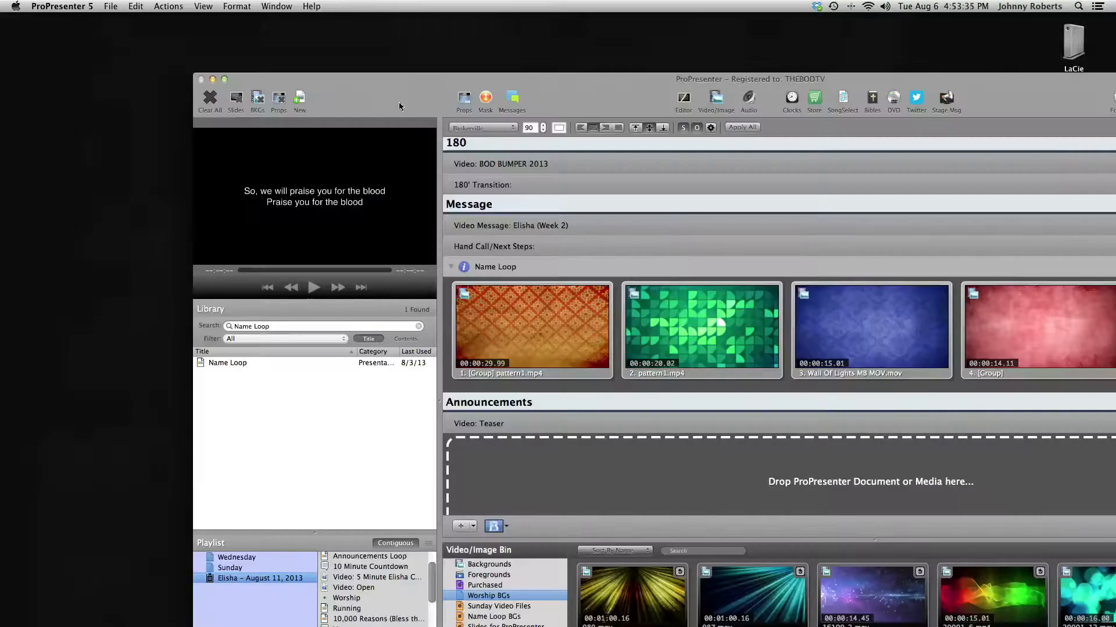
pyautogui.click(509, 338)
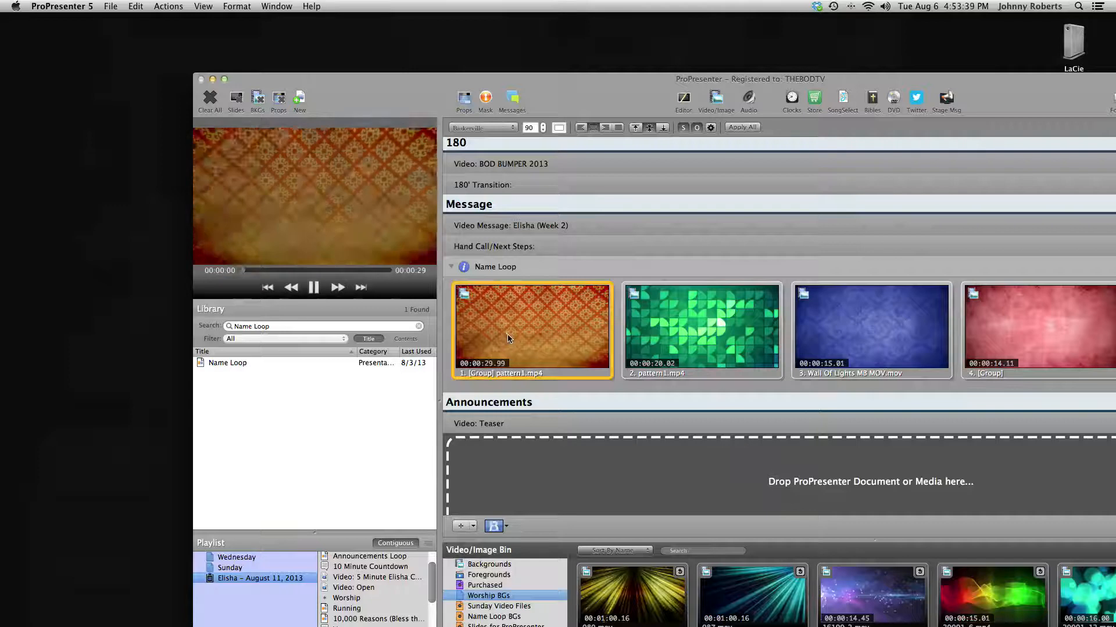
# Switch to the Planning Center plan in Chrome and hide its Team Leader, Audio, Lights and Mac 1 note categories.
pyautogui.moveTo(417, 85); pyautogui.dragTo(283, 404)
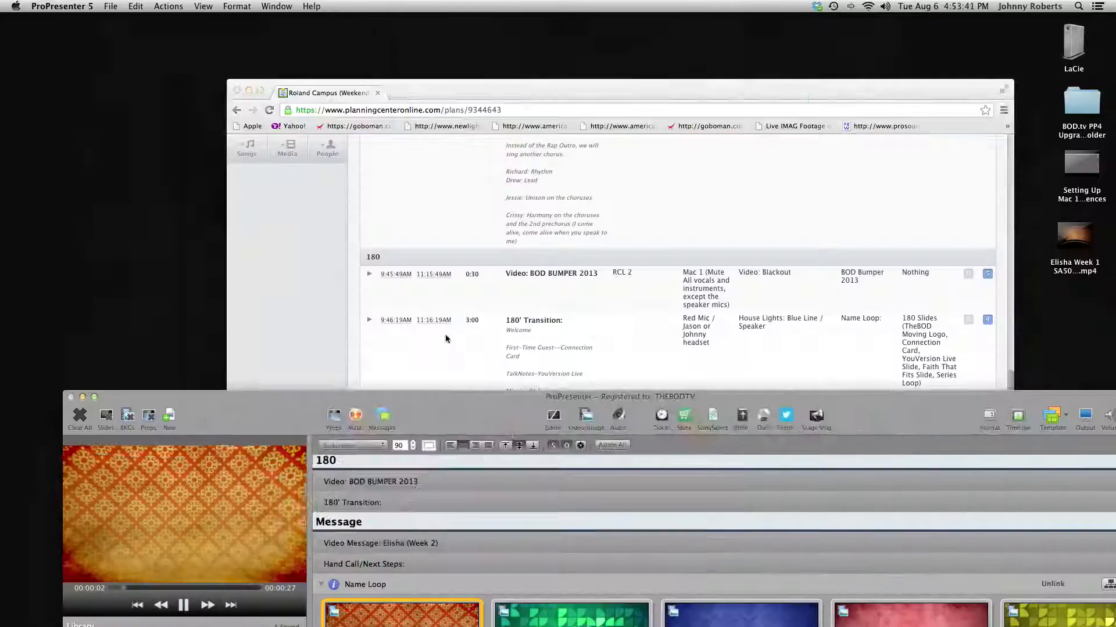
pyautogui.click(586, 344)
pyautogui.scroll(15, 734, 294)
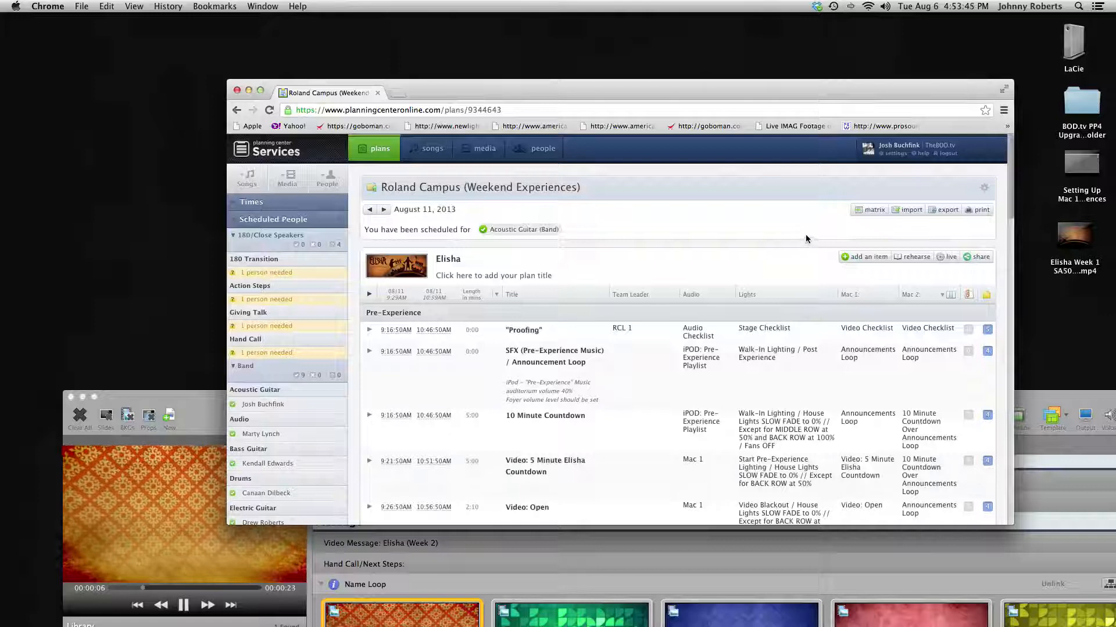
pyautogui.click(950, 294)
pyautogui.click(898, 329)
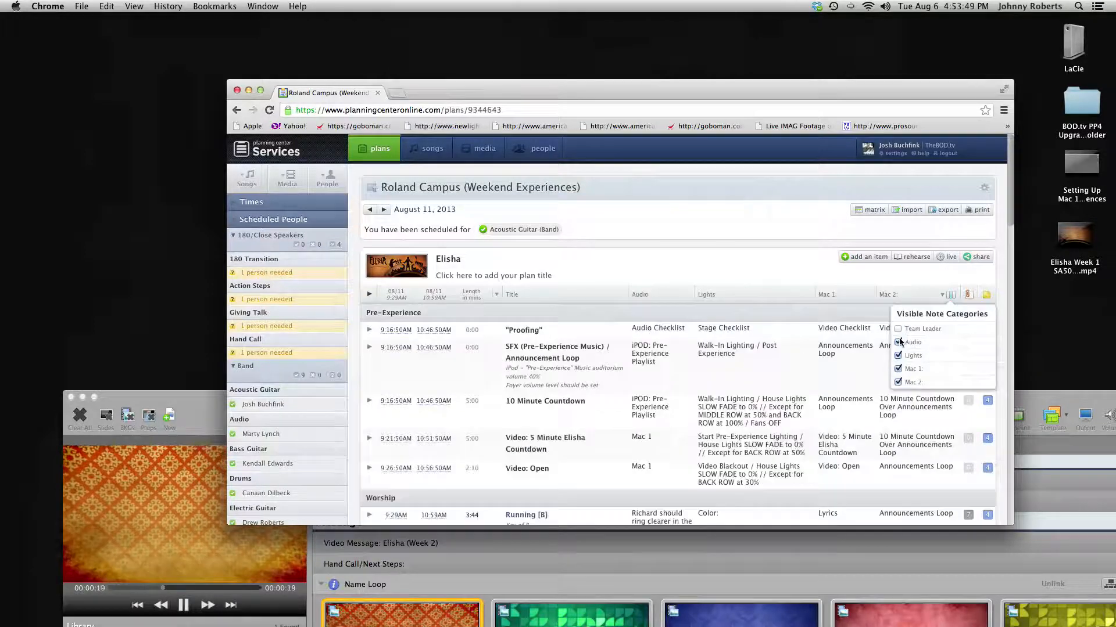
pyautogui.click(899, 355)
pyautogui.click(898, 342)
pyautogui.click(899, 369)
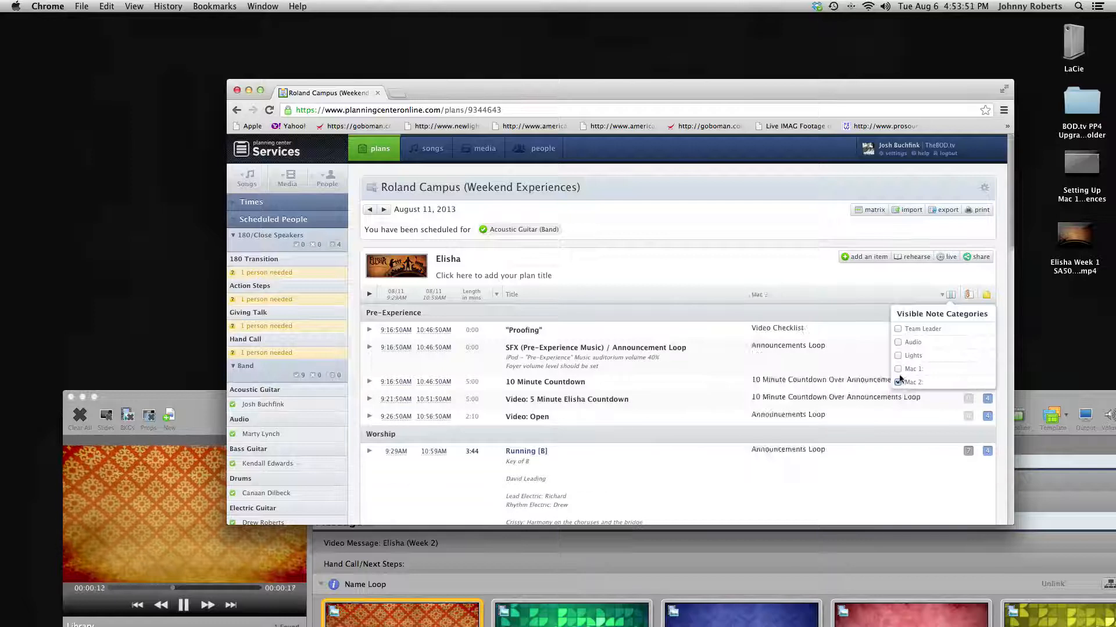
# Hide the Mac 2 note category and look over the plan without any notes columns.
pyautogui.click(899, 382)
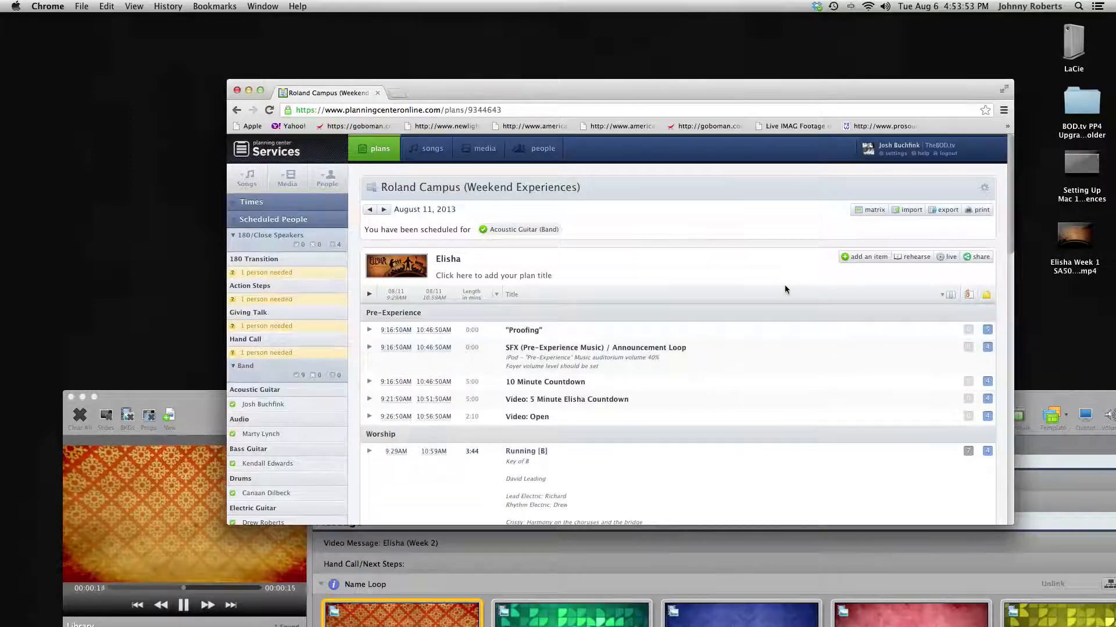
pyautogui.scroll(-2, 784, 286)
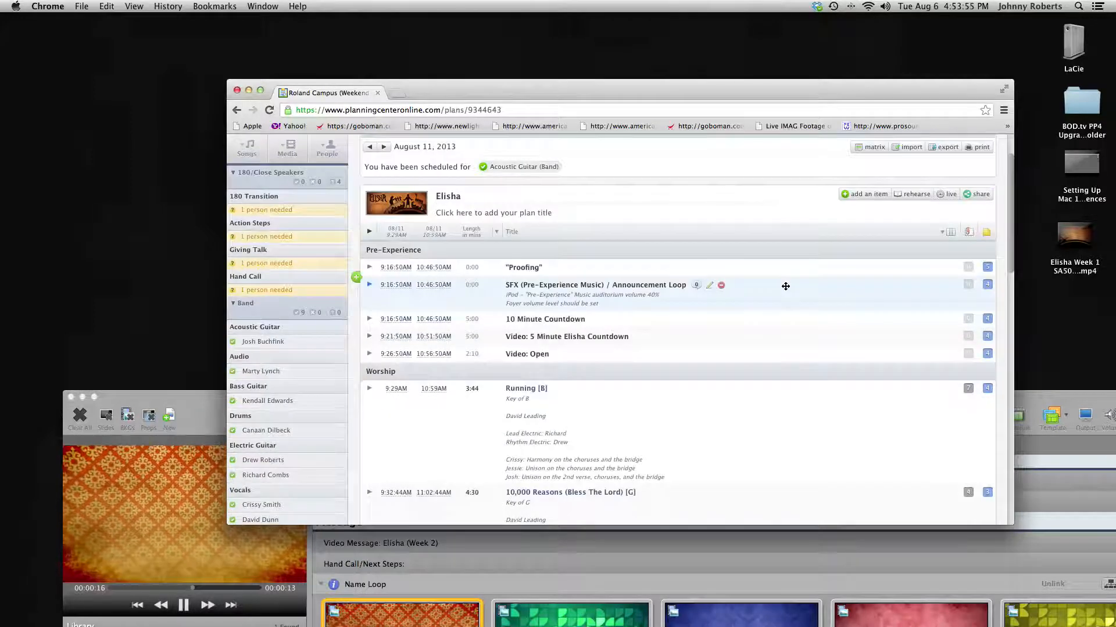
pyautogui.scroll(2, 785, 286)
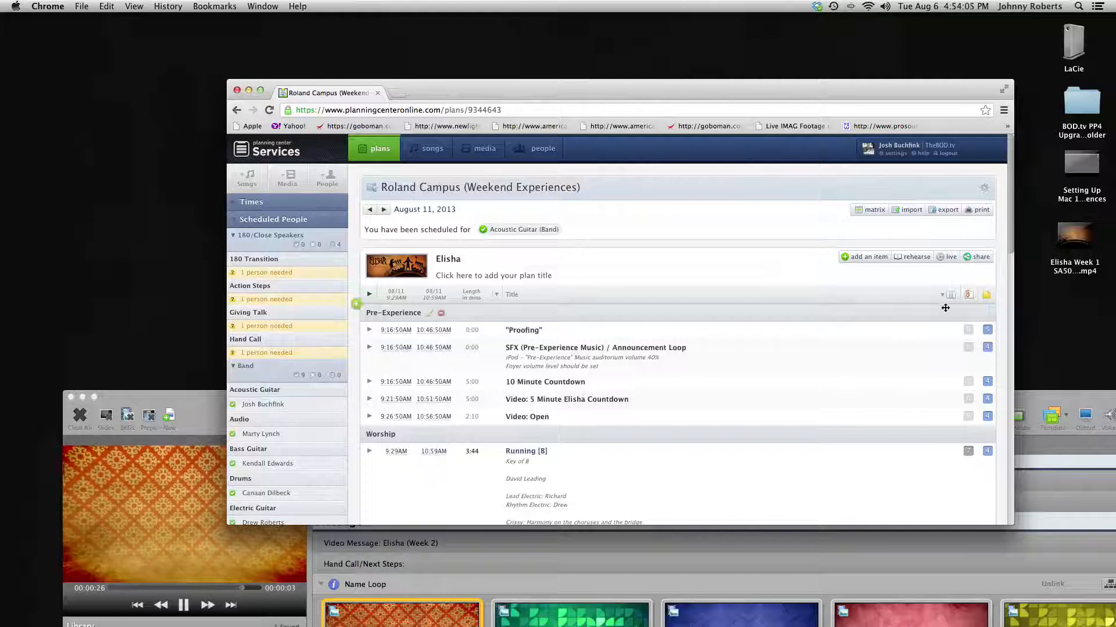
# Show the Mac 1, Lights, Mac 2, Audio and Team Leader note categories in the plan.
pyautogui.moveTo(952, 298)
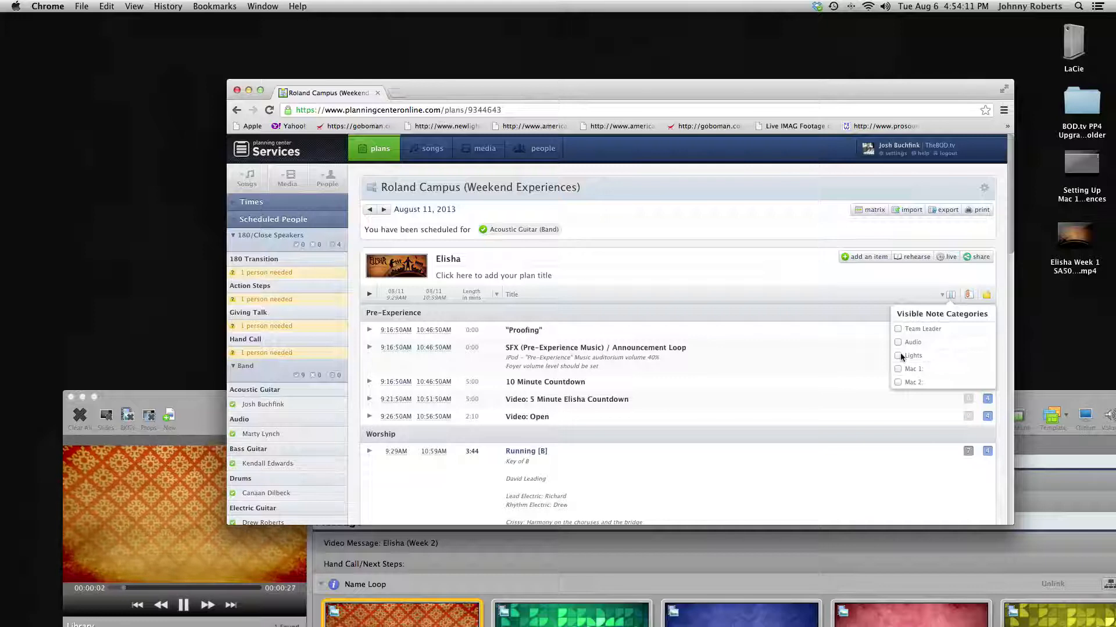
pyautogui.click(898, 369)
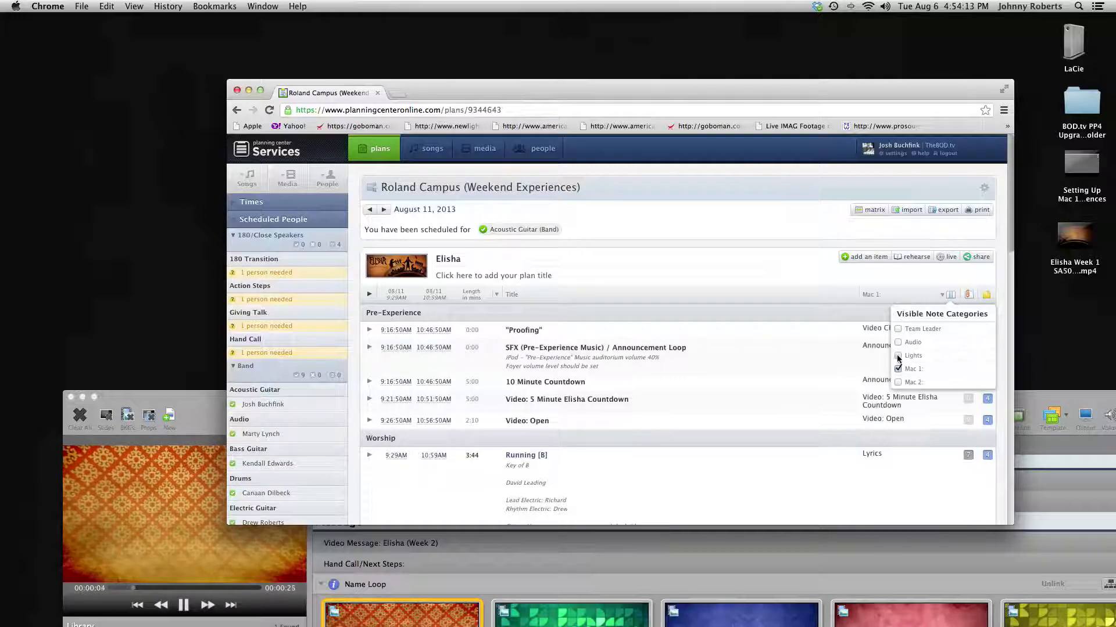
pyautogui.click(898, 356)
pyautogui.click(898, 382)
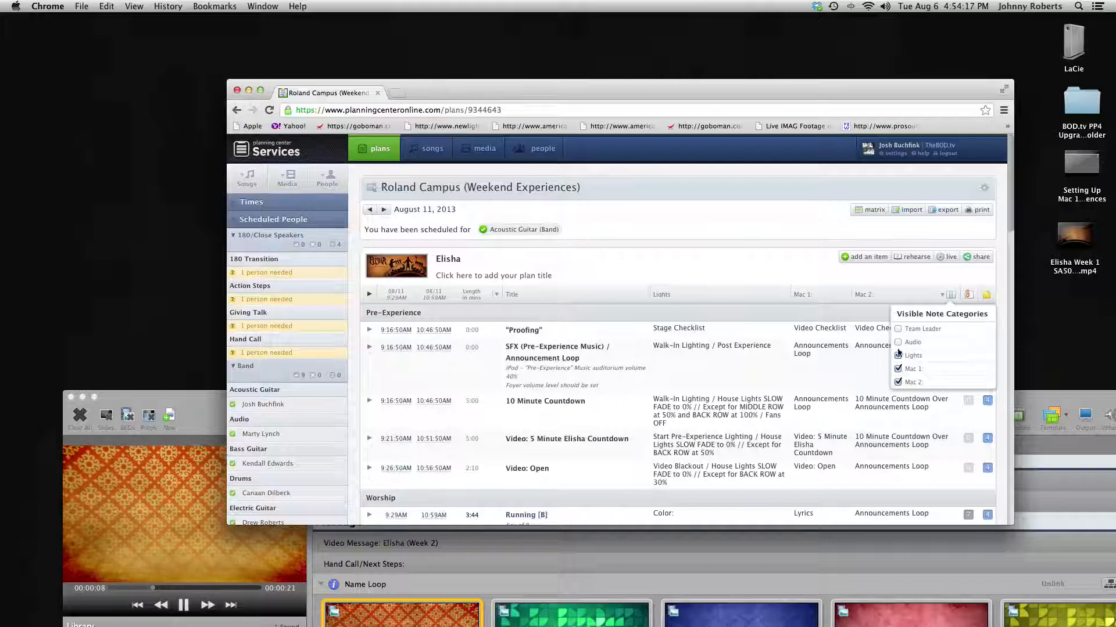
pyautogui.scroll(-5, 747, 273)
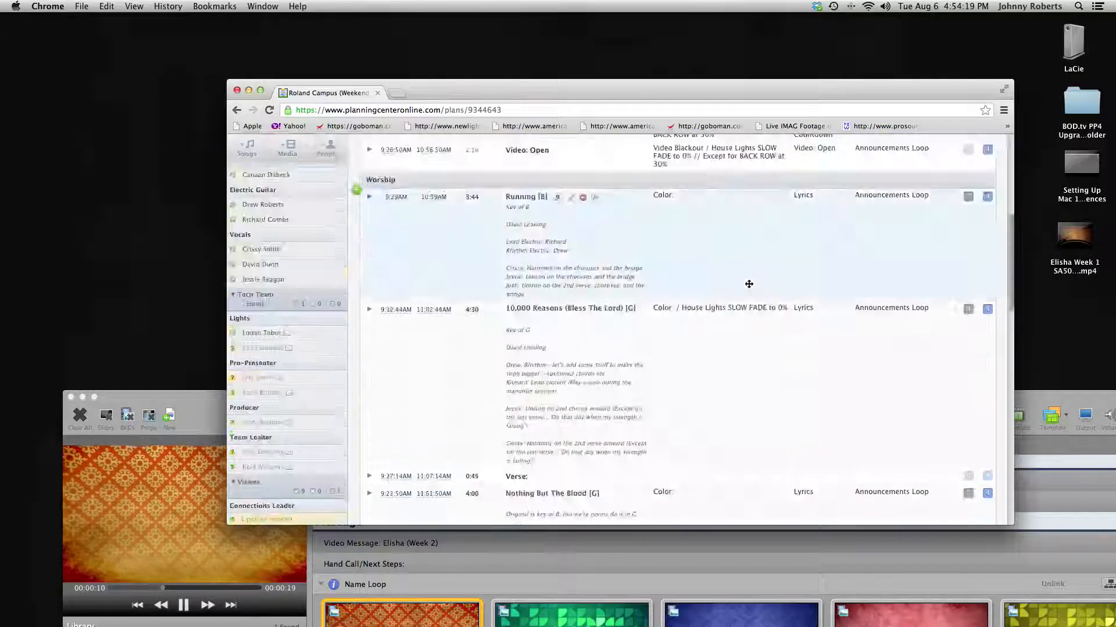
pyautogui.scroll(5, 748, 281)
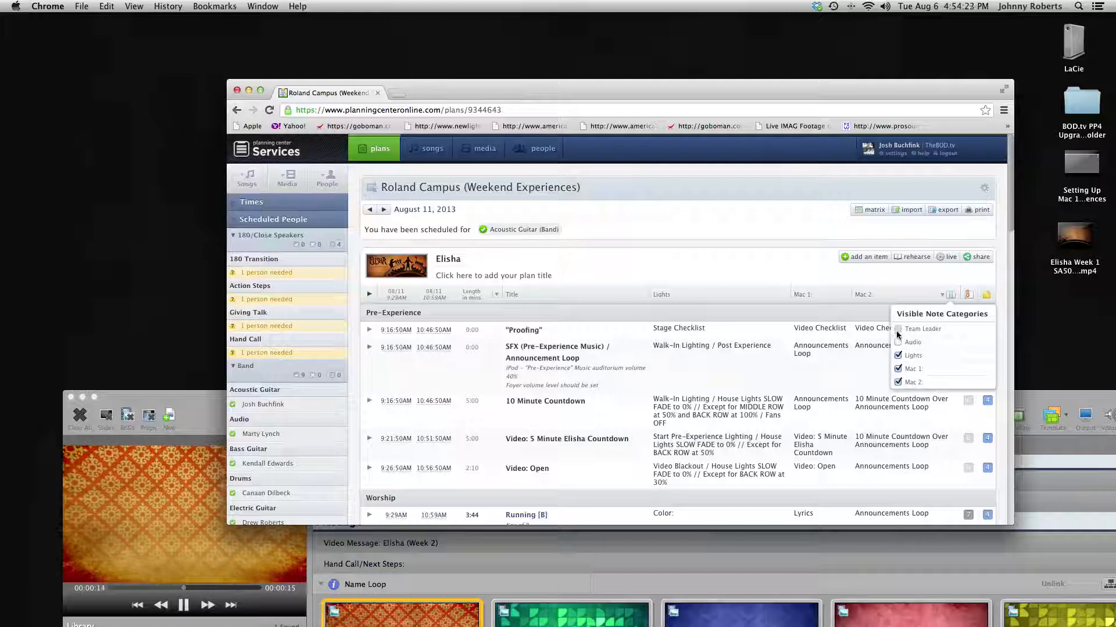
pyautogui.click(898, 329)
# Examine the notes of all five categories throughout the plan, from Pre-Experience through Worship and 180 to Message.
pyautogui.scroll(-10, 766, 324)
pyautogui.scroll(-5, 726, 335)
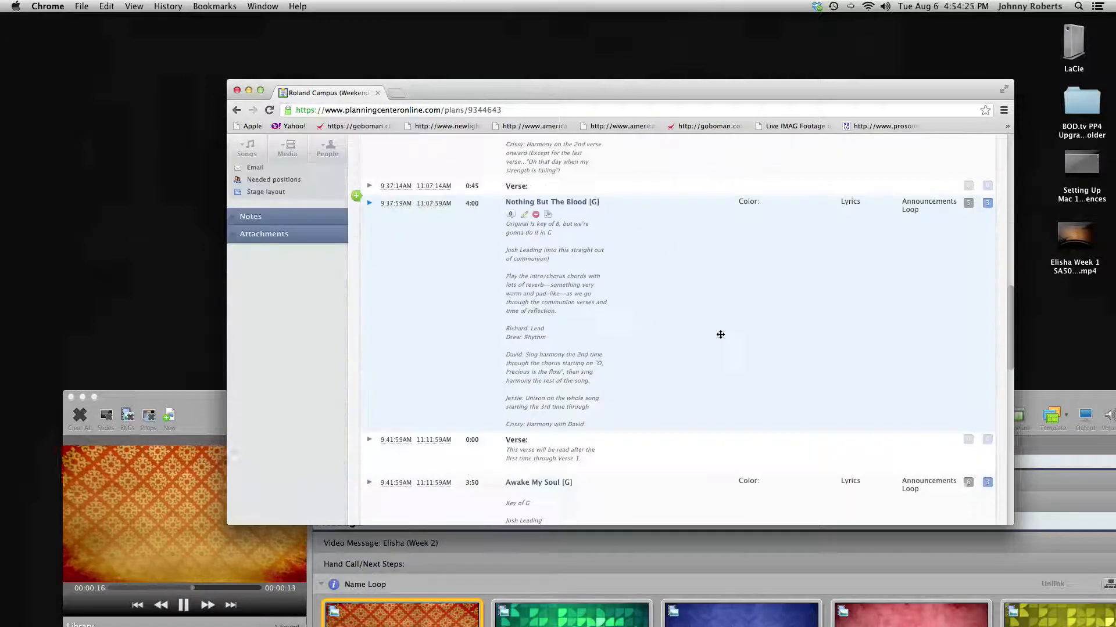
pyautogui.scroll(-10, 702, 247)
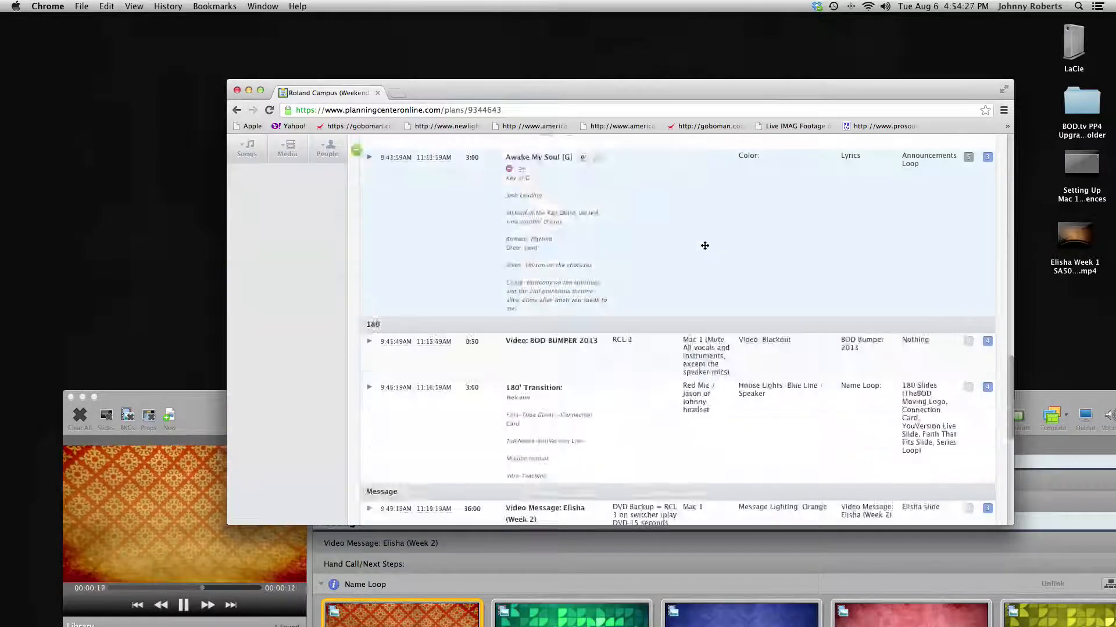
pyautogui.scroll(6, 704, 245)
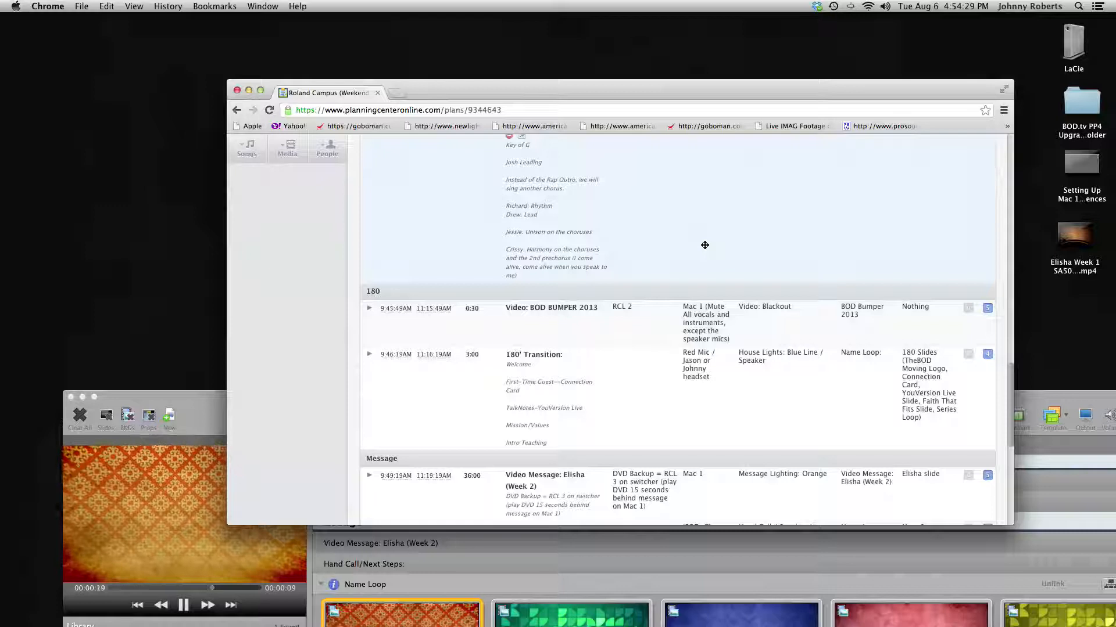
pyautogui.scroll(15, 704, 246)
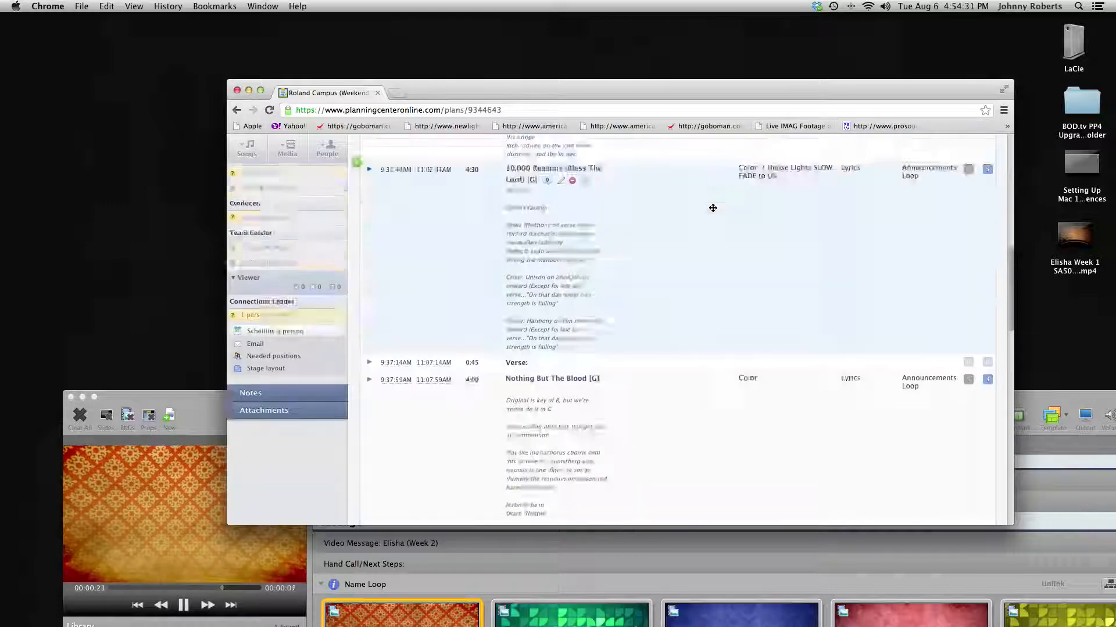
pyautogui.scroll(2, 712, 208)
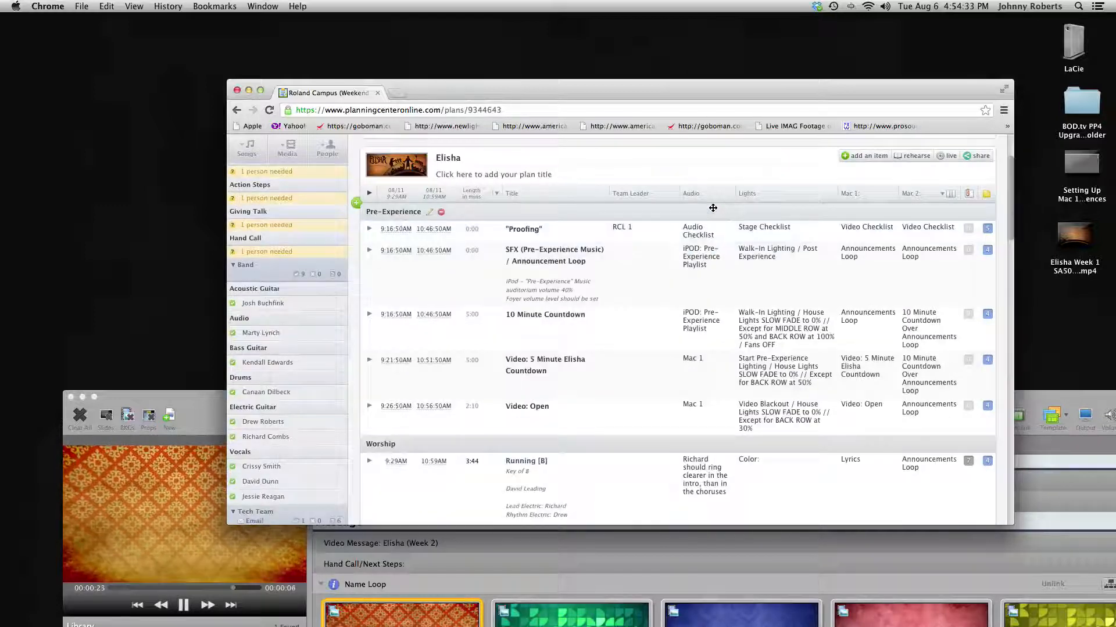
pyautogui.scroll(3, 712, 208)
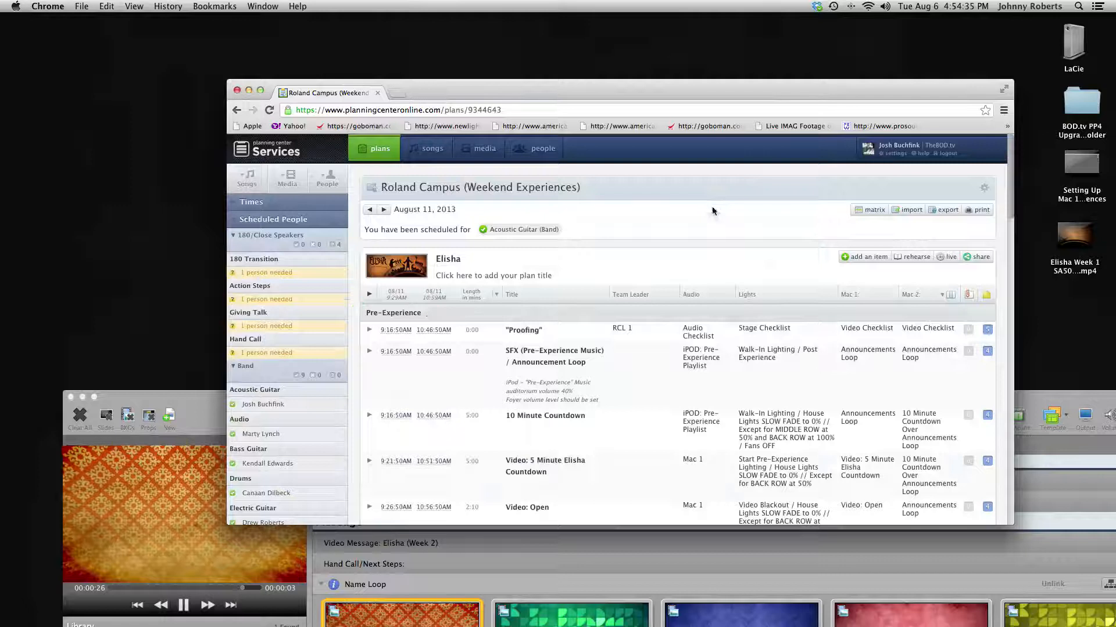
pyautogui.scroll(-12, 713, 233)
pyautogui.scroll(12, 713, 251)
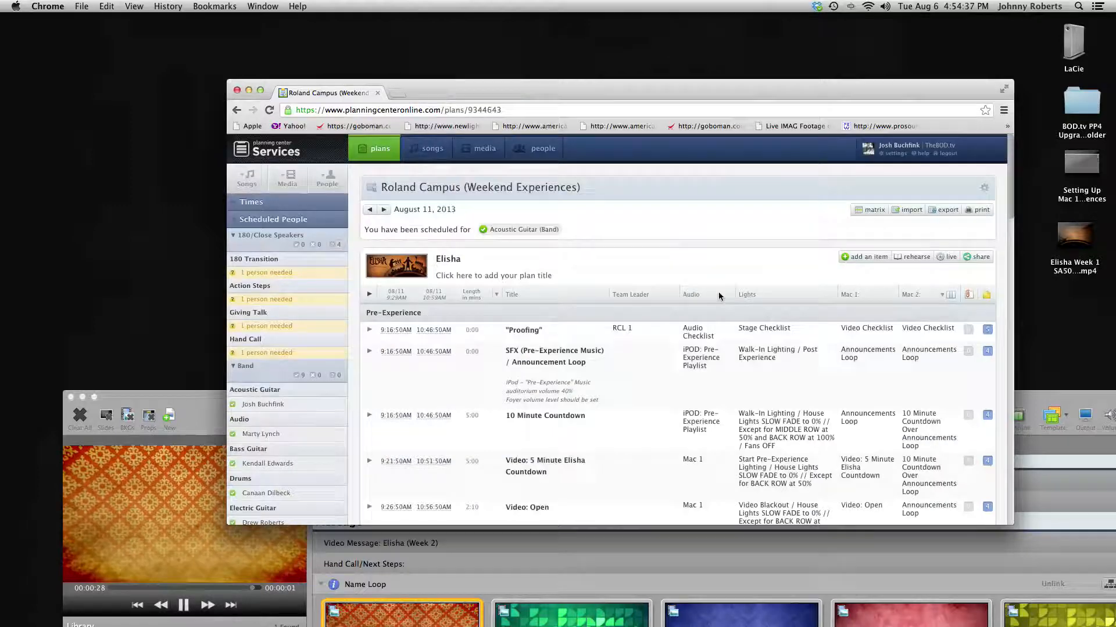
pyautogui.scroll(-12, 696, 275)
pyautogui.scroll(8, 697, 281)
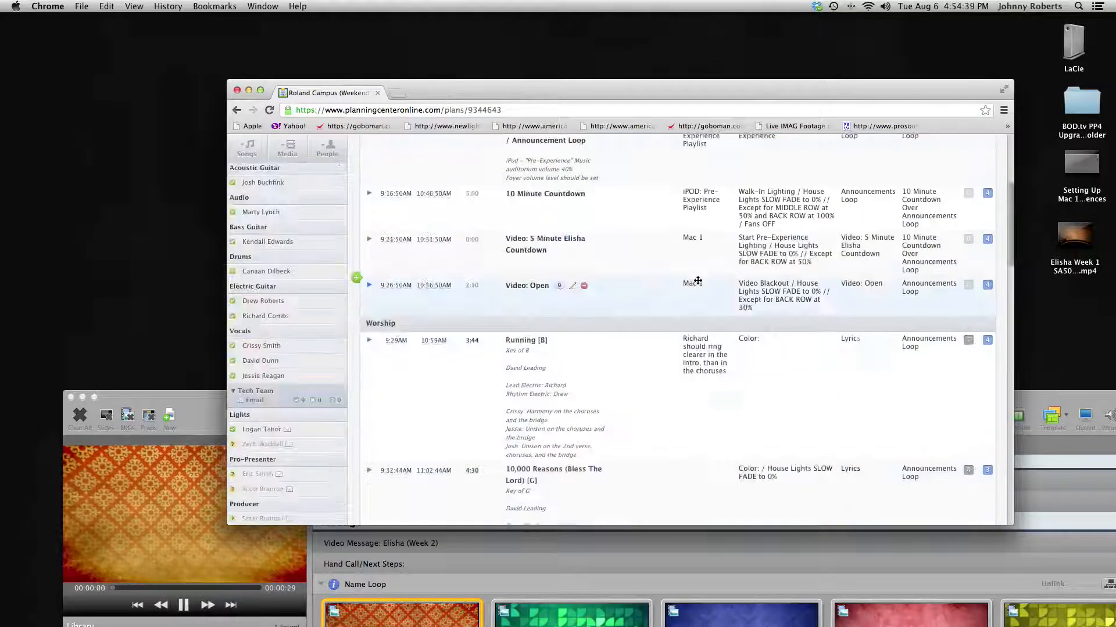
# Switch to ProPresenter and move its window up so the slides, playlist and Video/Image Bin are in view.
pyautogui.moveTo(201, 397); pyautogui.dragTo(218, 32)
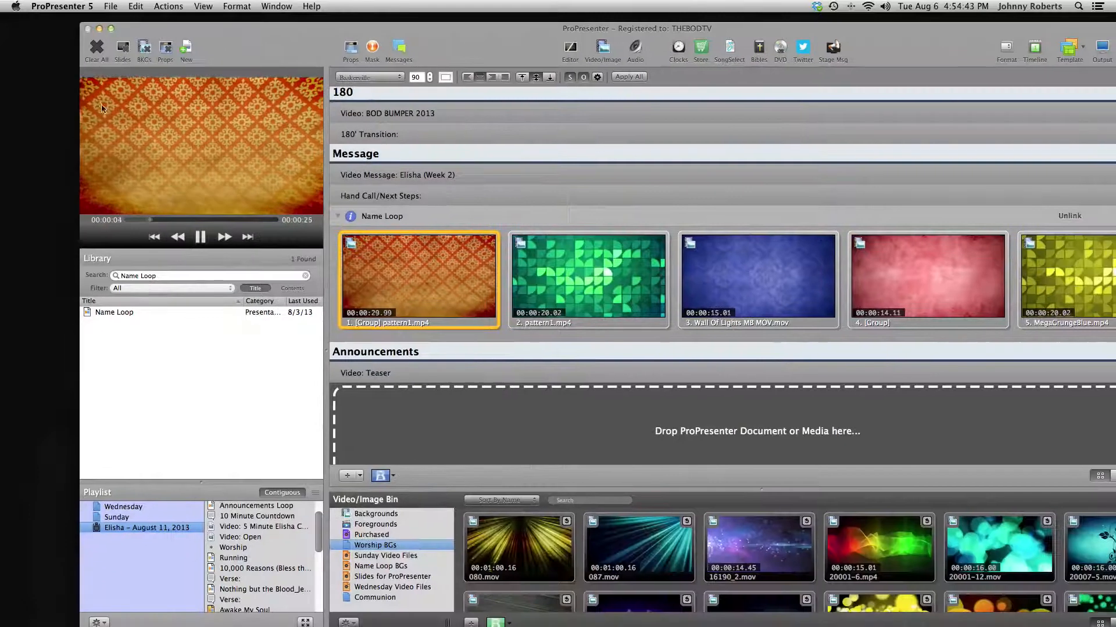